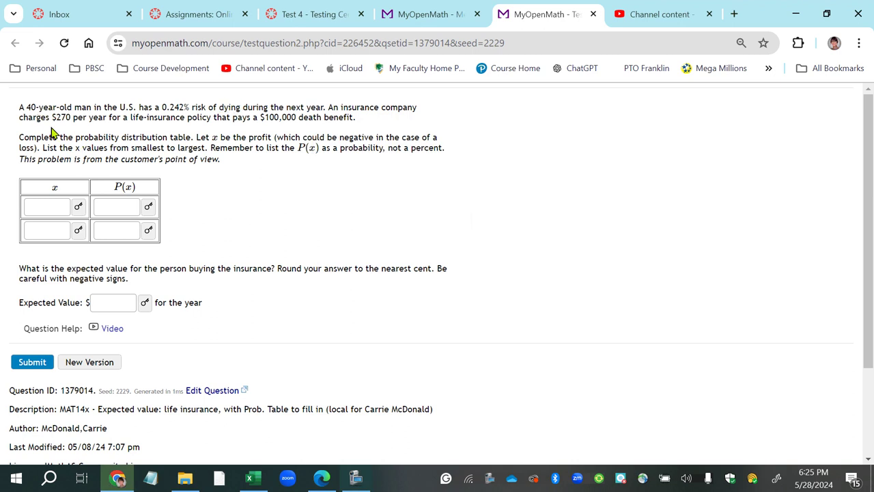
Read the life-insurance problem, examining the death risk, annual premium, death benefit and the instructions for the probability table
drag(19, 107, 423, 109)
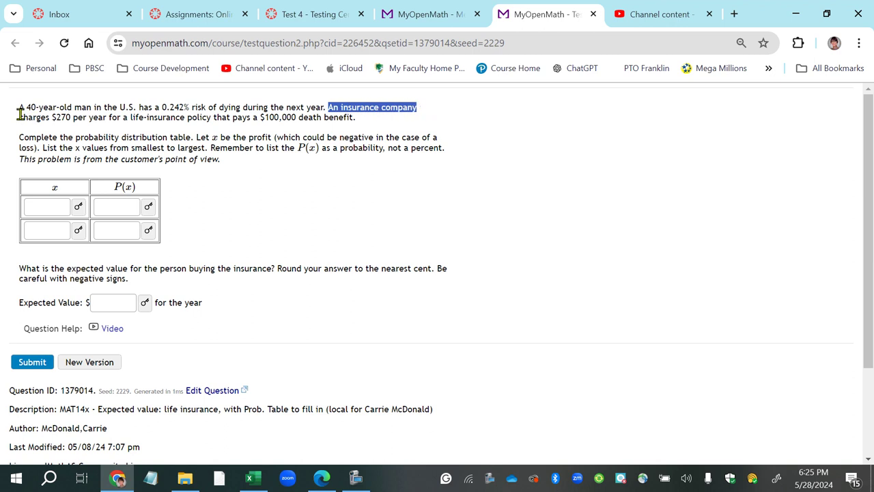
drag(19, 116, 353, 117)
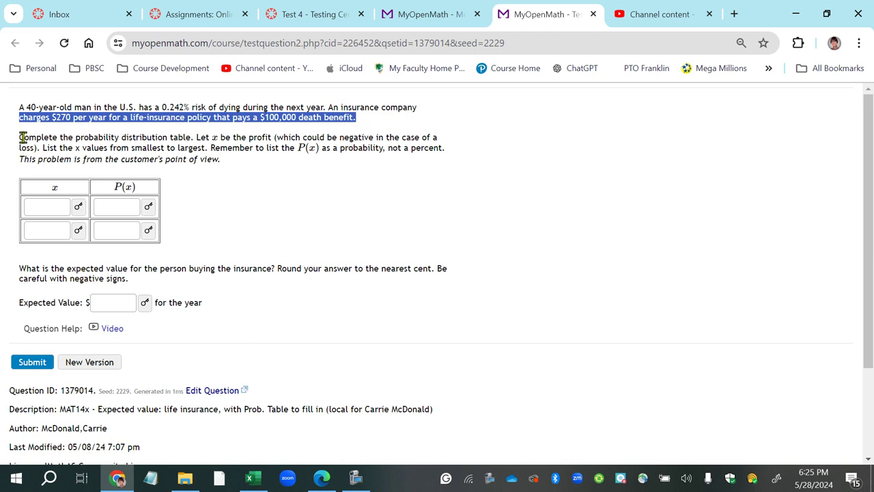
drag(24, 136, 192, 138)
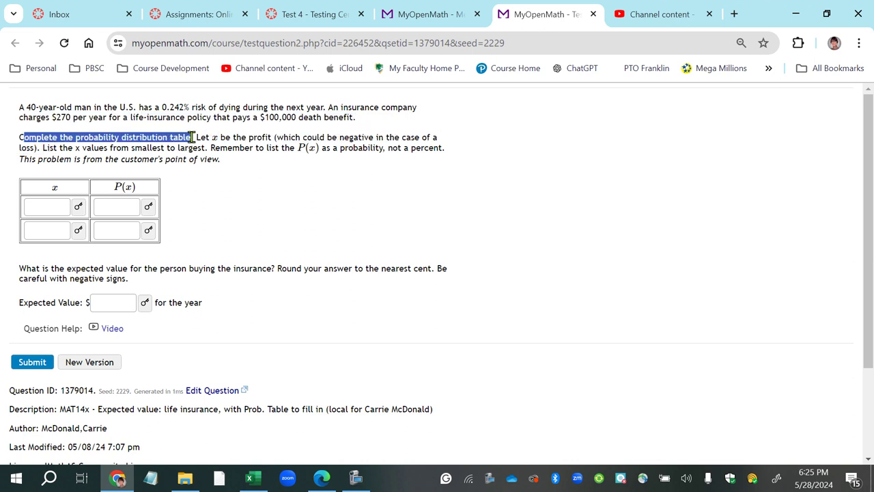
click(195, 137)
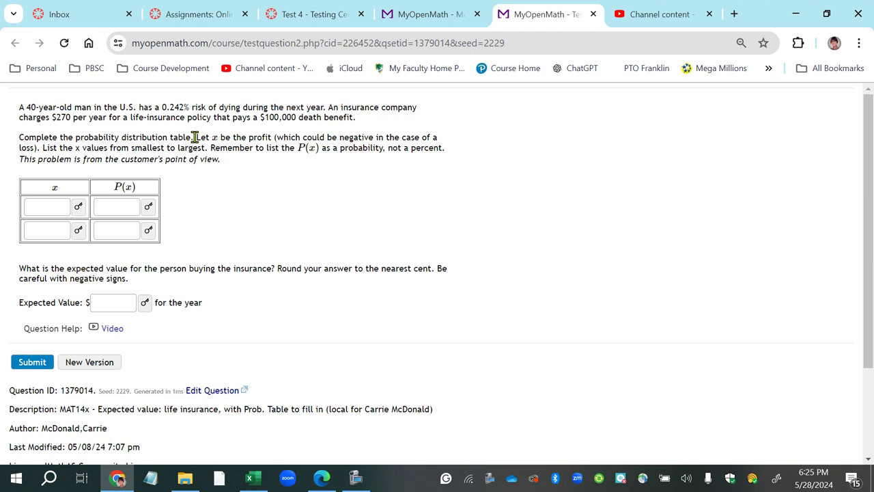
drag(195, 137, 443, 150)
click(217, 147)
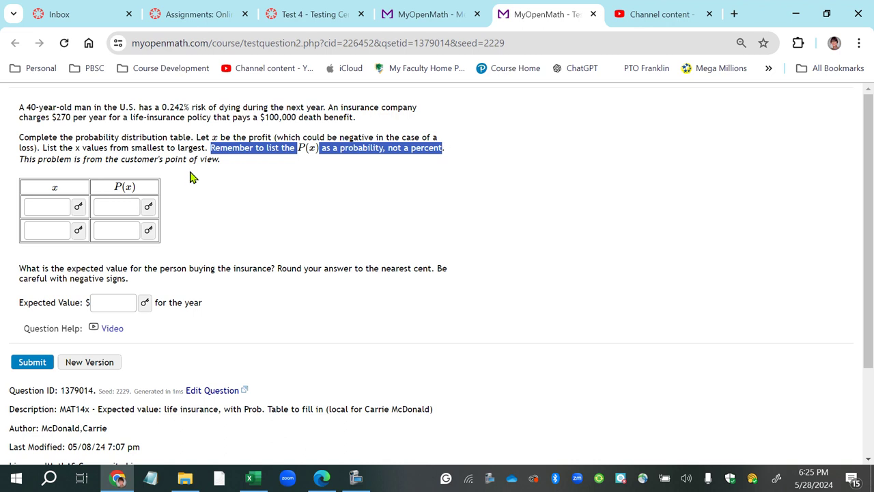
click(121, 159)
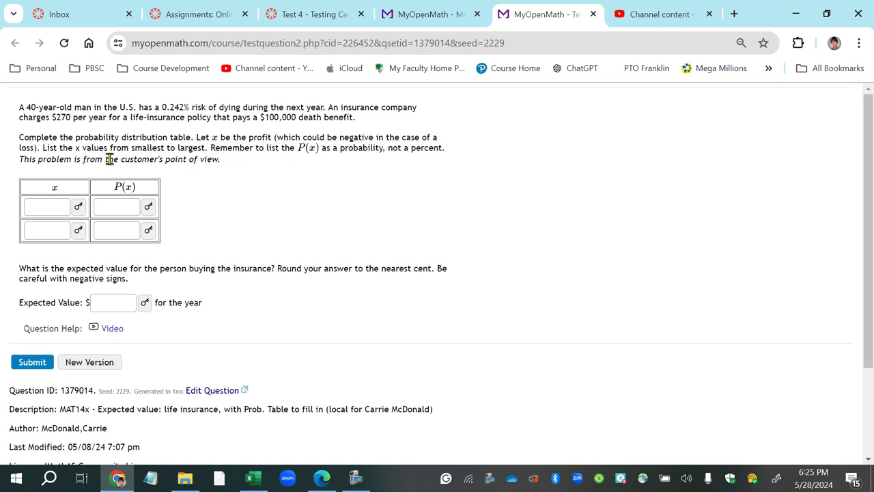
drag(20, 158, 26, 158)
click(23, 158)
drag(20, 110, 174, 107)
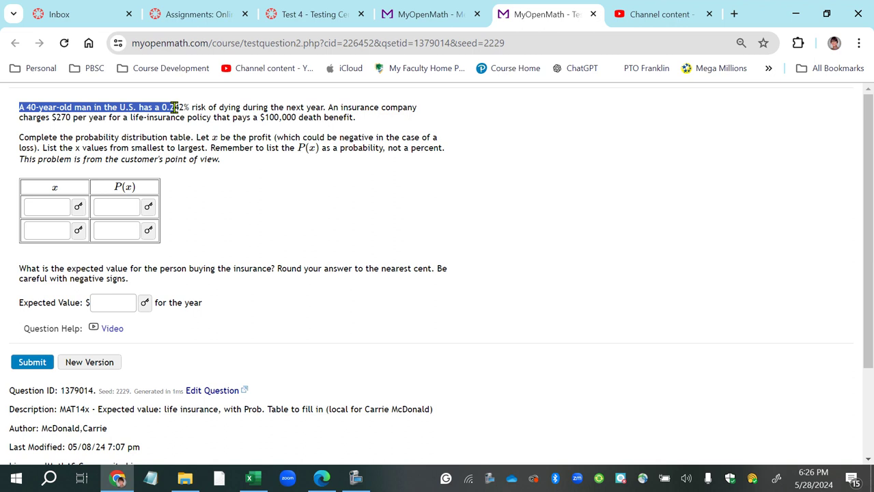
click(175, 107)
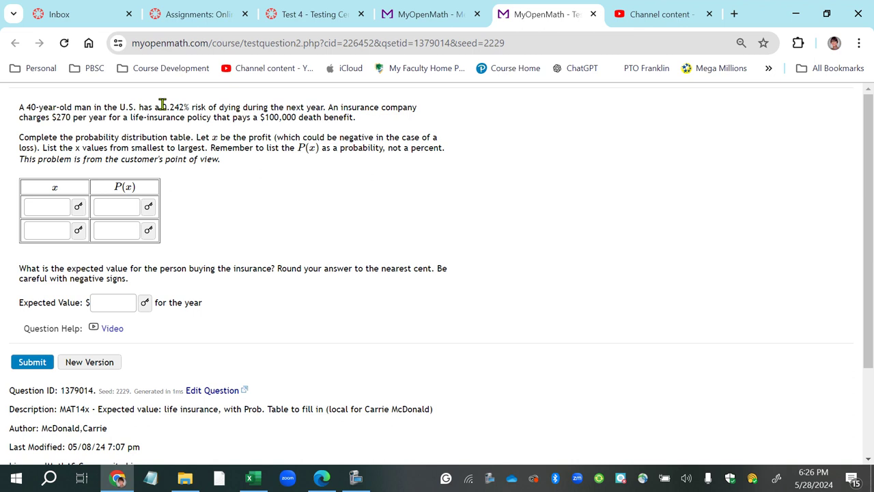
drag(162, 106, 193, 107)
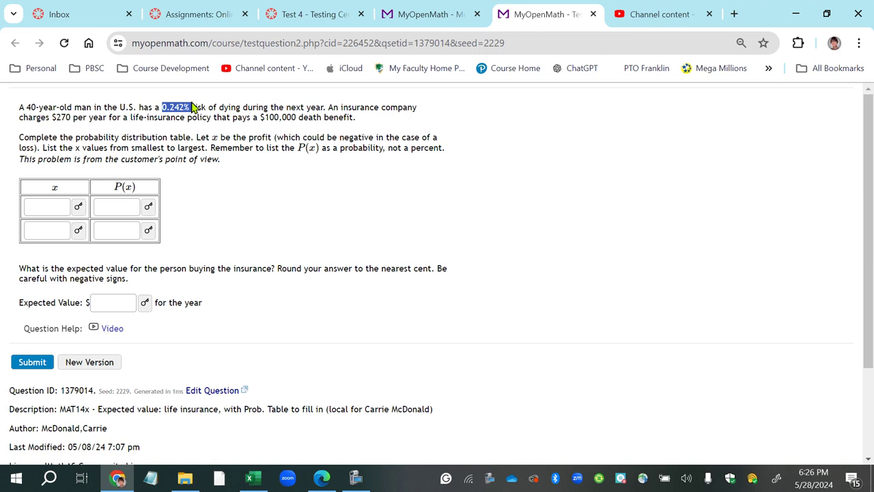
Enter the death benefit, 100000, as the x value in the first row of the probability table
click(44, 204)
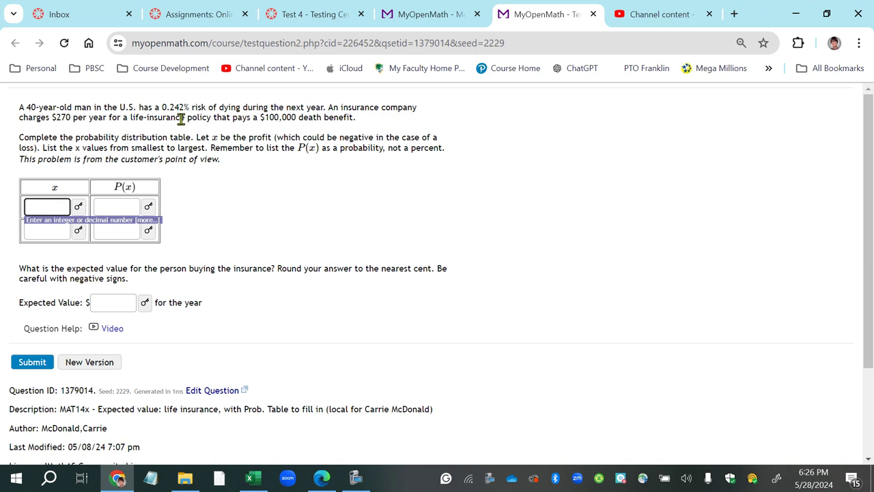
drag(162, 108, 187, 106)
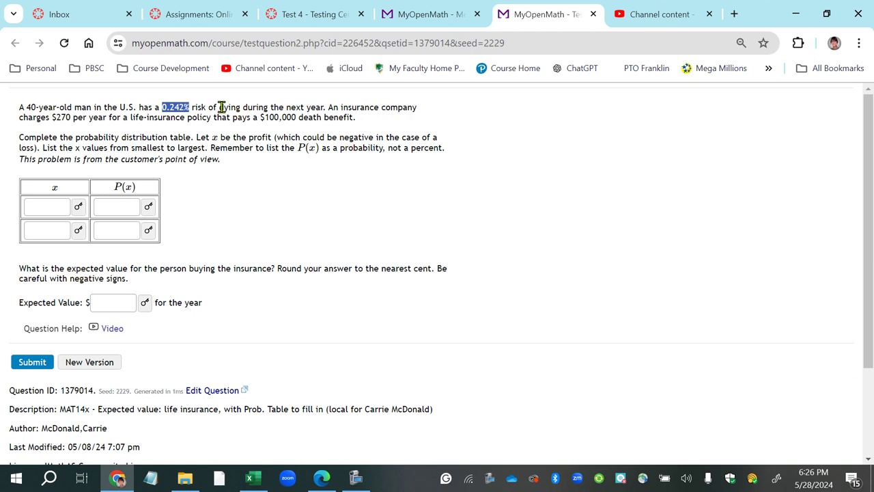
drag(219, 107, 301, 117)
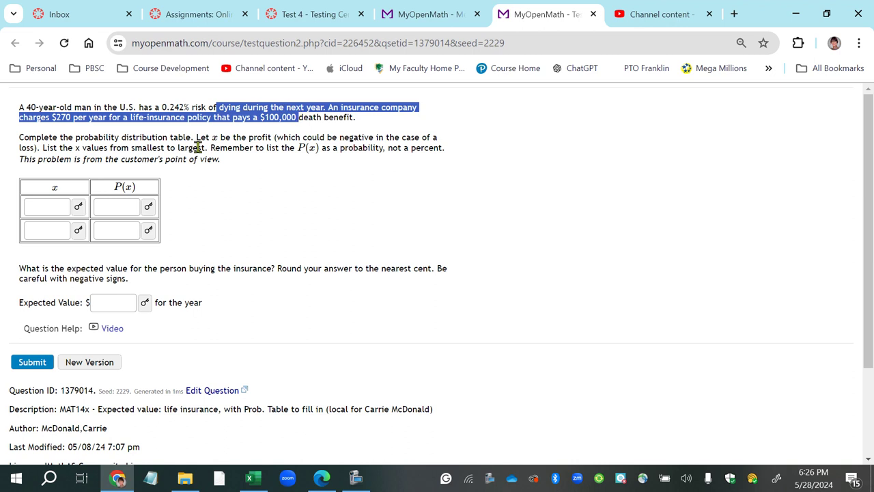
click(62, 204)
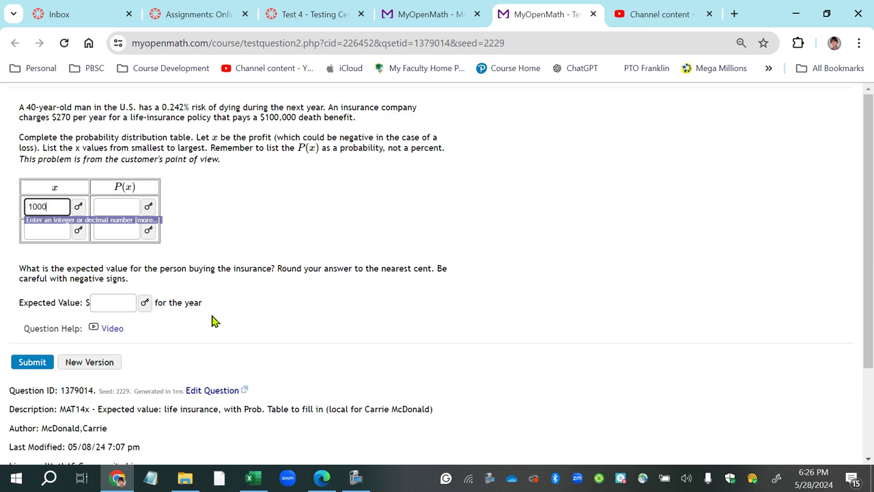
Enter the 0.242% risk of dying as the decimal probability 0.00242 in the first row's P(x)
click(124, 208)
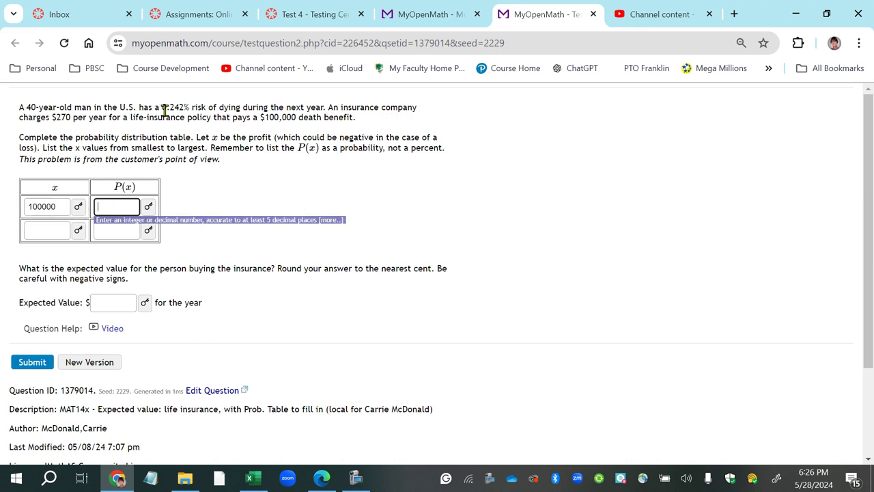
mouse_move(163, 107)
mouse_down()
mouse_move(185, 117)
mouse_move(192, 107)
mouse_move(159, 108)
mouse_up()
click(192, 107)
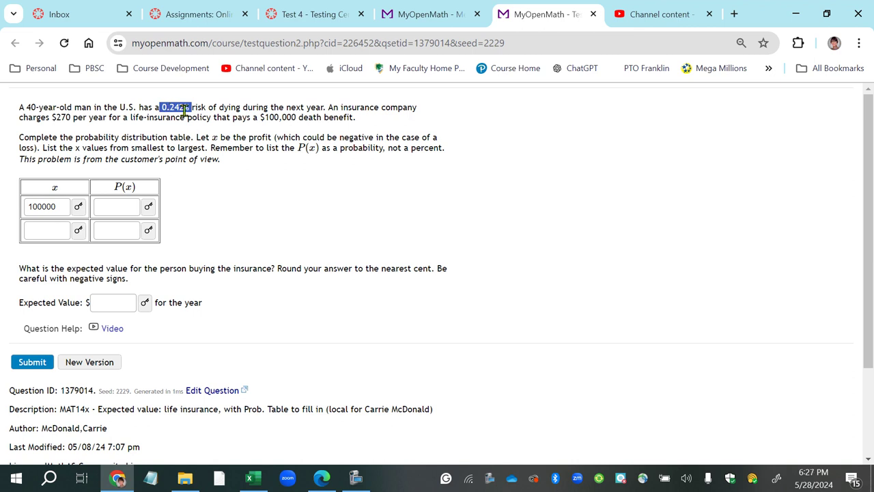
click(129, 203)
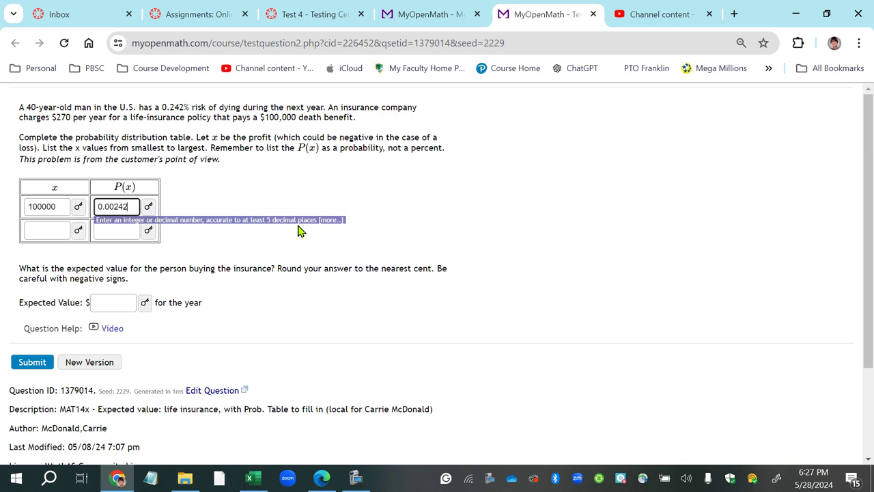
drag(129, 206, 97, 206)
drag(159, 108, 183, 110)
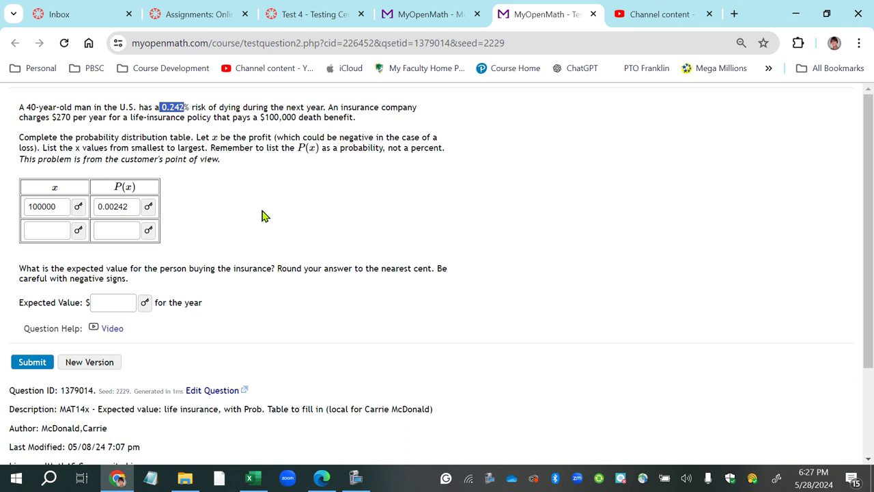
click(169, 108)
drag(169, 109, 167, 117)
click(167, 118)
click(135, 211)
Enter the yearly premium as a loss of -270 for the x value in the table's second row
click(55, 231)
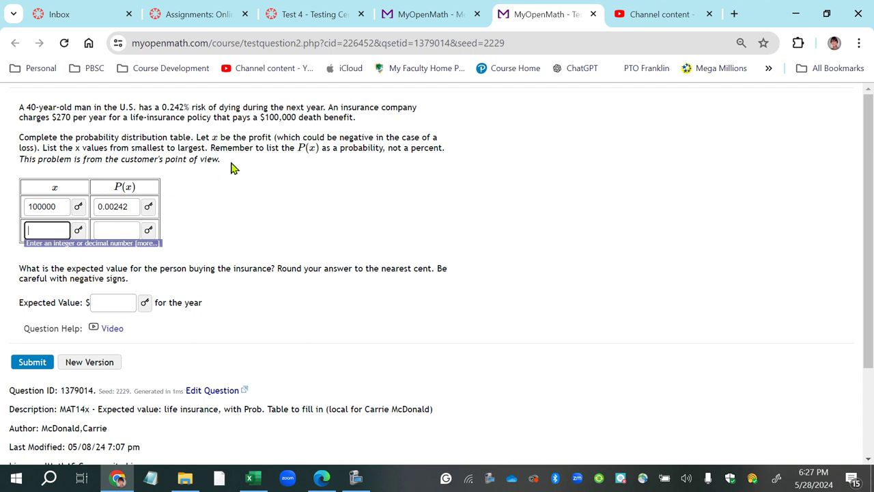
drag(328, 107, 210, 118)
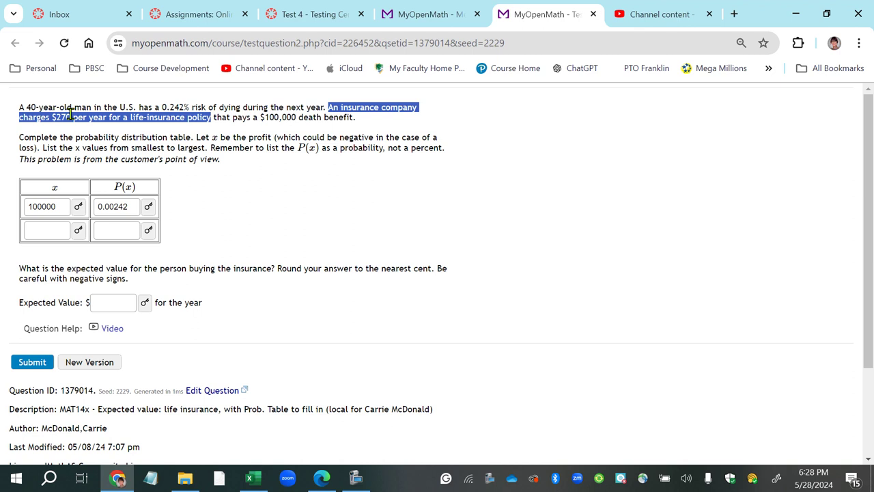
click(61, 229)
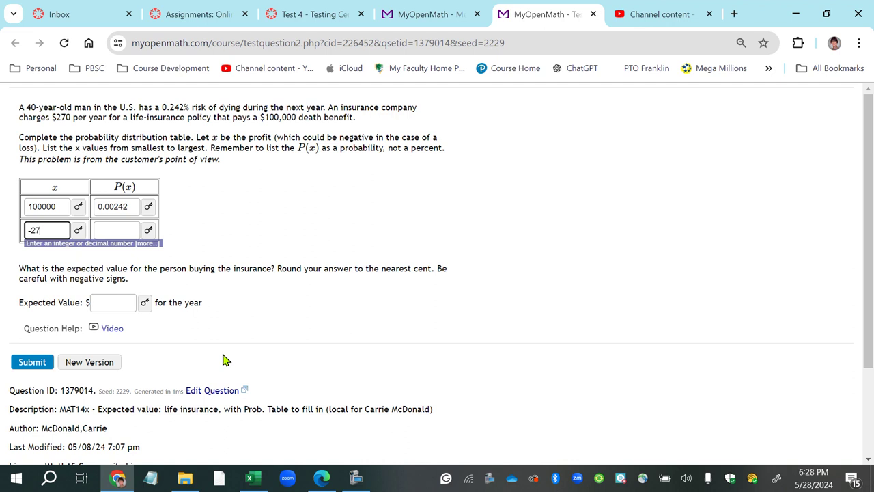
Switch to Excel and calculate the complement of the first row's probability in cell A1 with =1-.00242
click(127, 232)
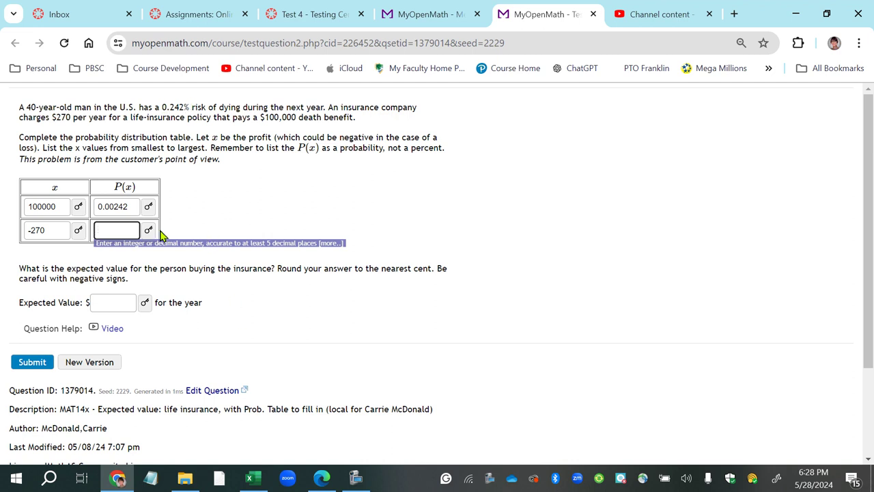
drag(136, 207, 93, 207)
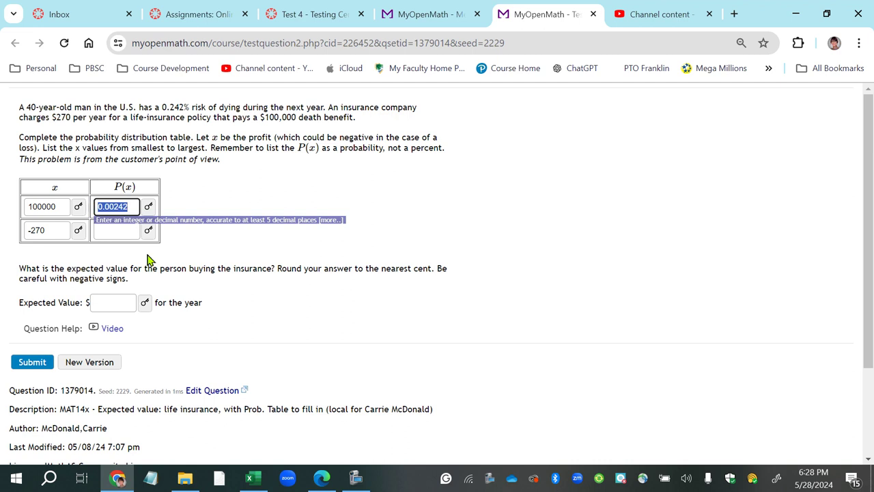
click(251, 479)
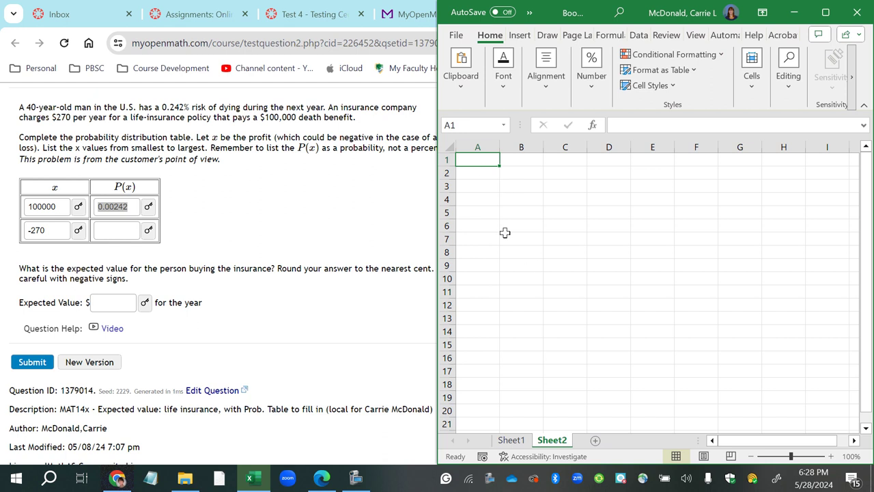
text(=1-)
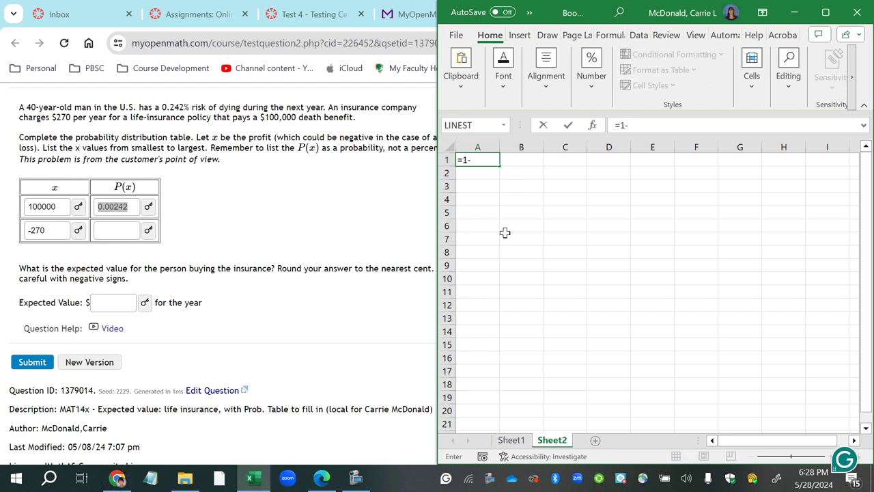
text(.00242)
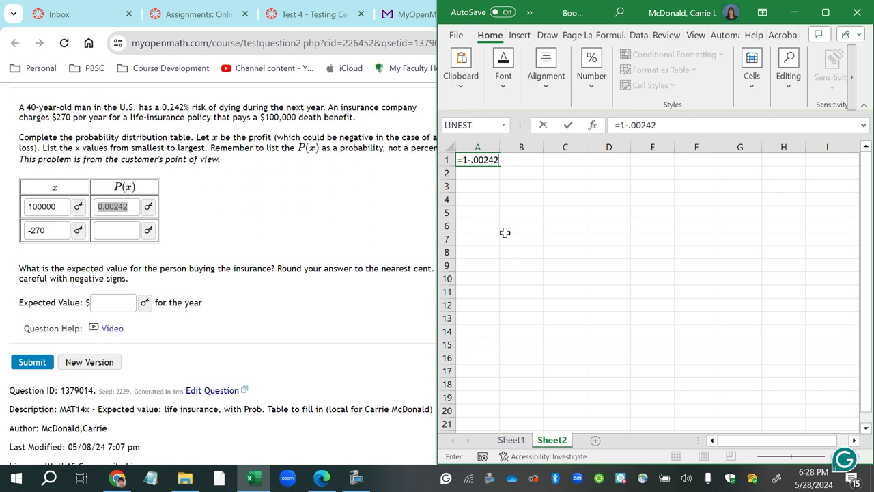
key(Return)
Copy the result in cell A1 into the second row's P(x) in the MyOpenMath table
click(489, 160)
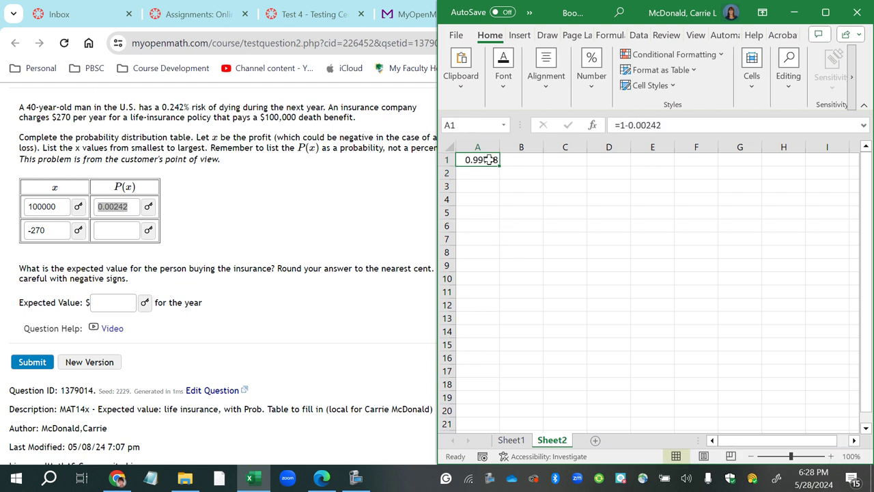
key(ctrl+c)
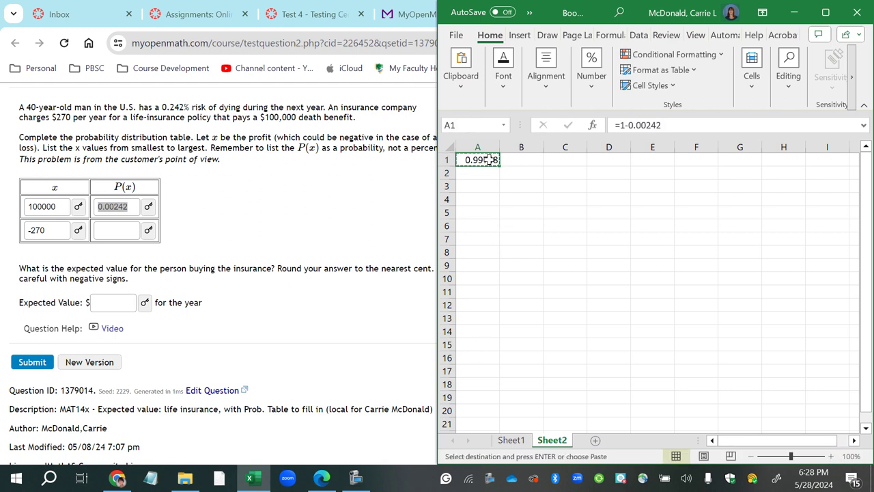
click(119, 231)
key(ctrl+v)
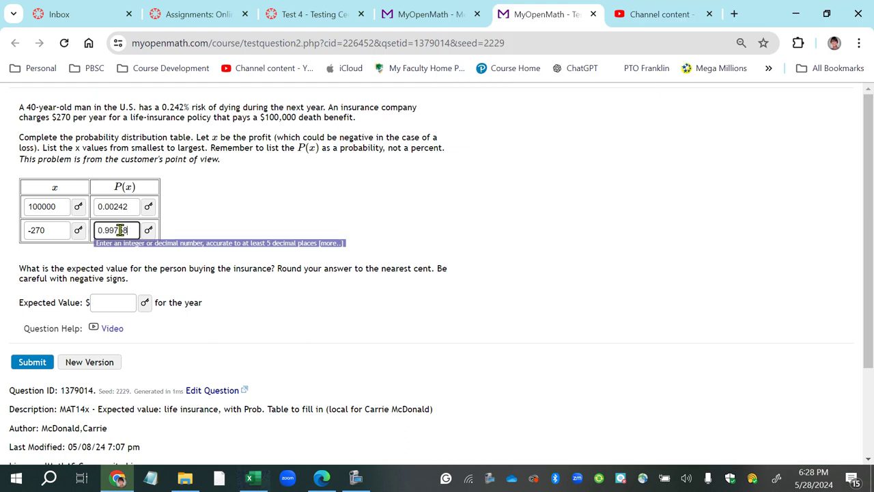
Reorder the x values from smallest to largest, with -270 in the first row and 100000 in the second
click(239, 209)
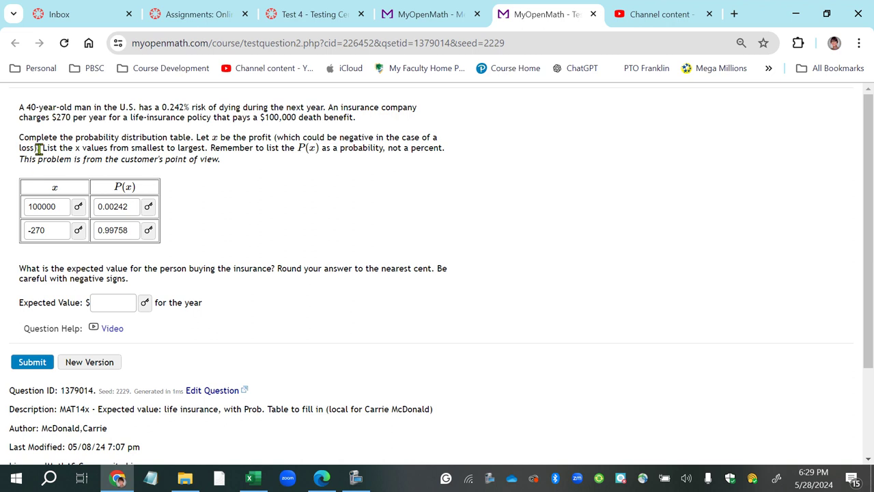
drag(41, 148, 206, 149)
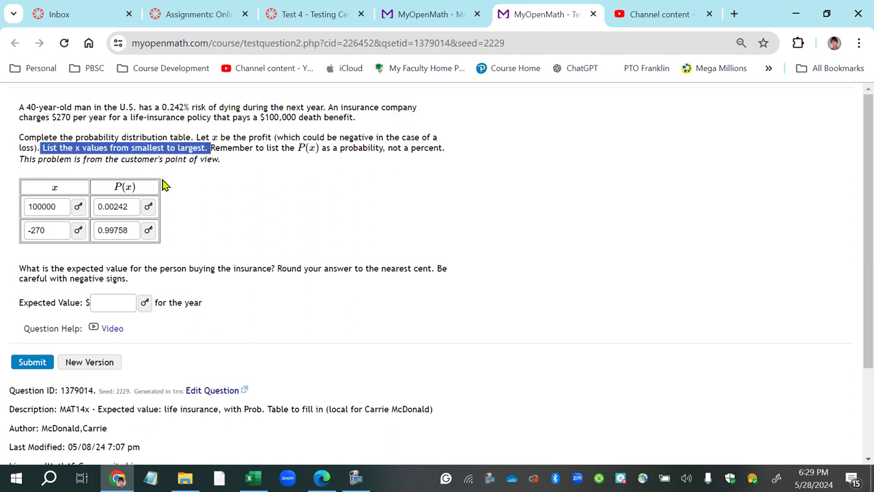
click(59, 228)
drag(59, 230, 28, 230)
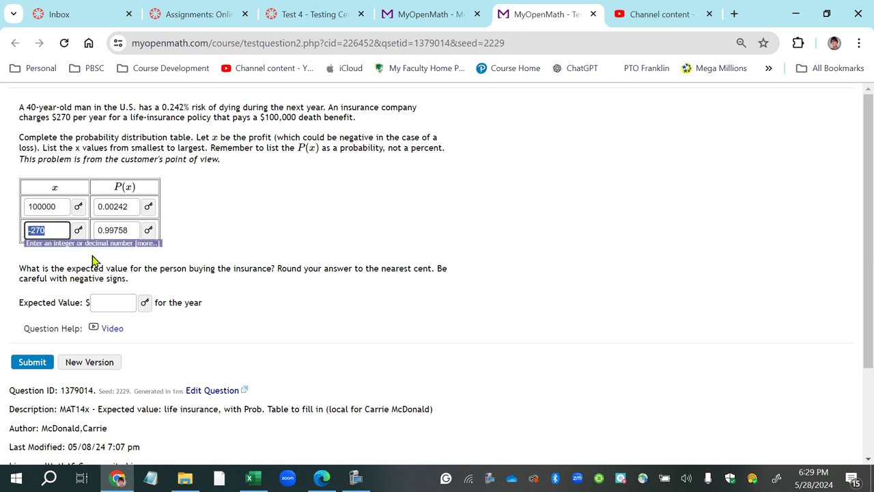
click(62, 206)
double_click(41, 205)
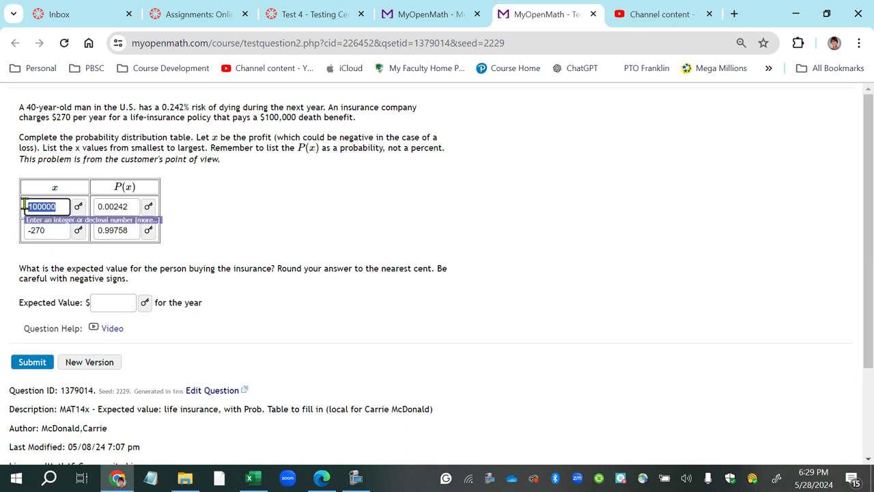
key(BackSpace)
drag(45, 231, 17, 239)
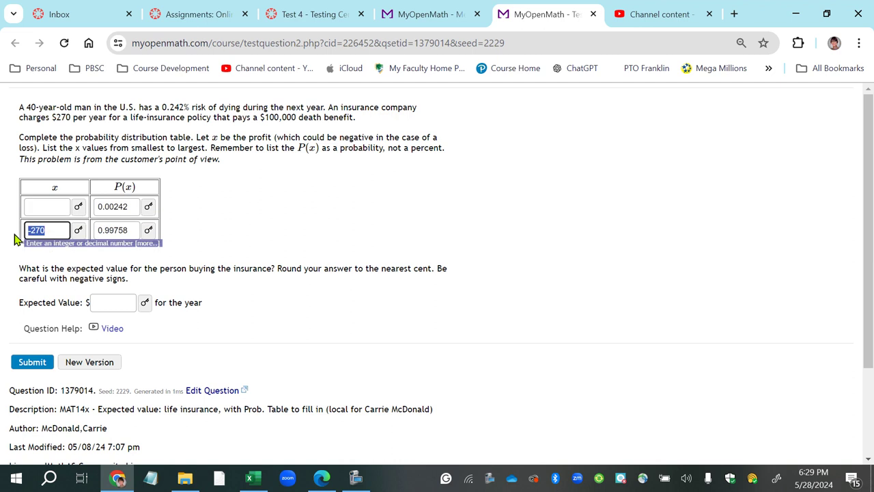
key(ctrl+v)
click(43, 210)
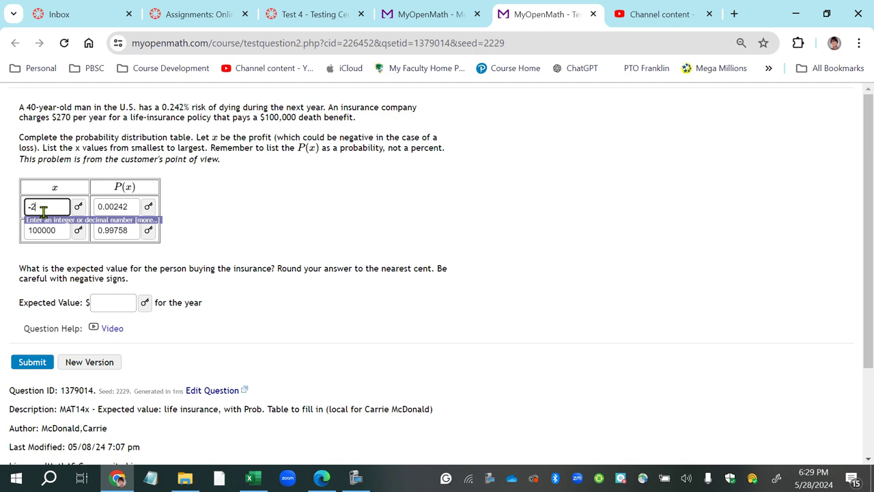
click(136, 211)
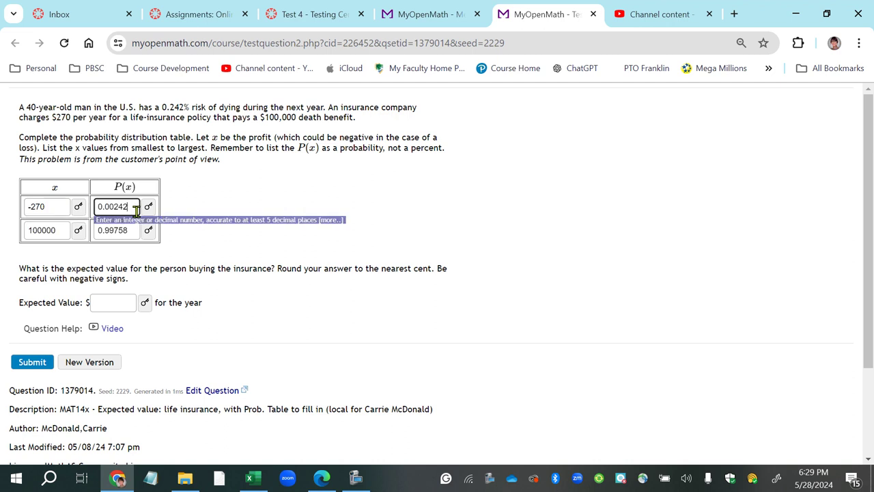
drag(136, 211, 93, 209)
click(134, 230)
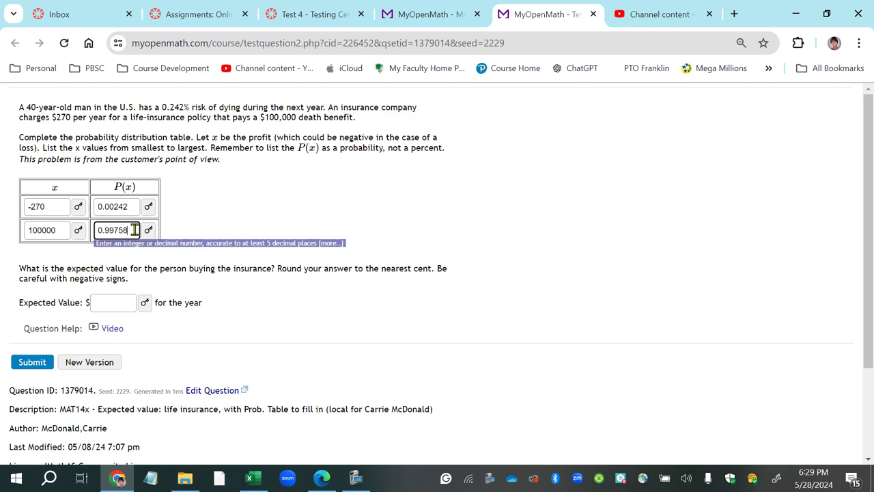
drag(130, 207, 91, 209)
key(ctrl+v)
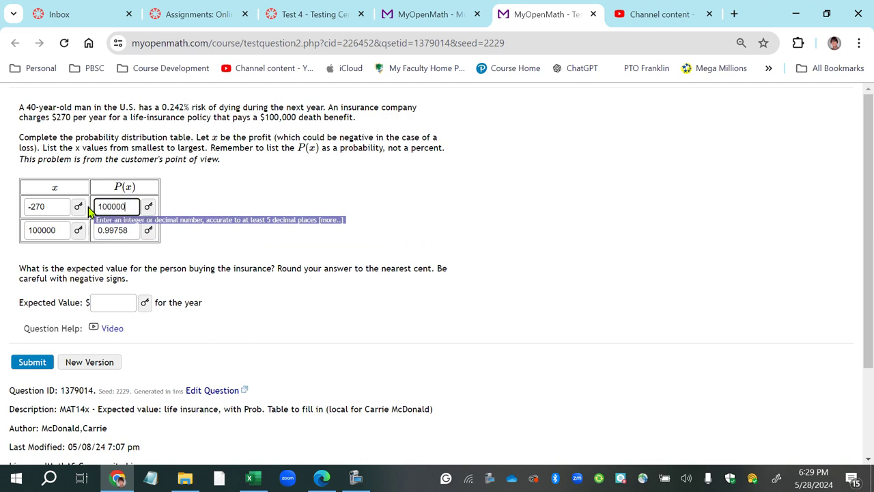
Copy the second row's probability of 0.99758 into the first row's P(x)
drag(131, 231, 87, 234)
key(ctrl+c)
drag(129, 208, 80, 213)
key(ctrl+v)
Replace the second row's P(x) with .00242 and submit the table for checking
drag(130, 231, 97, 230)
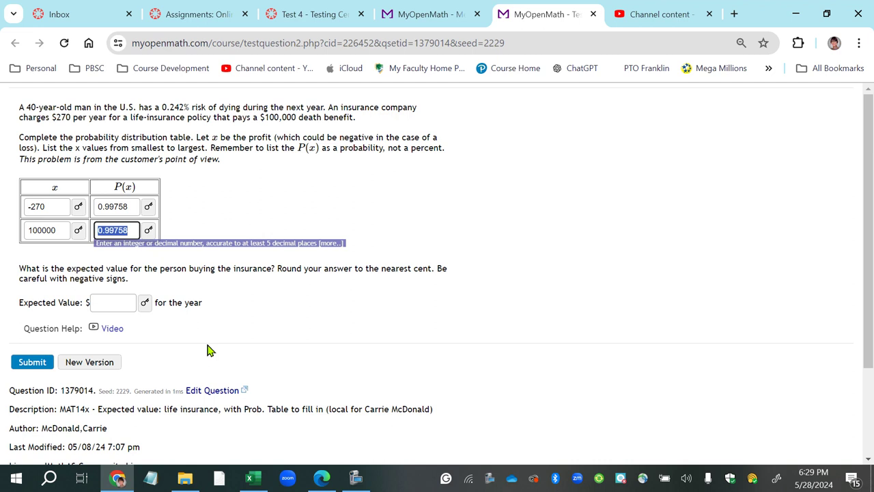
key(BackSpace)
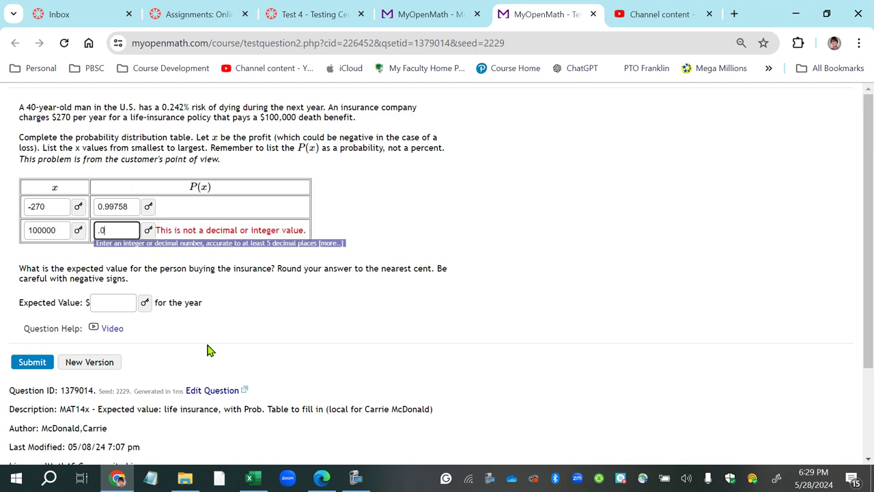
text(.00242)
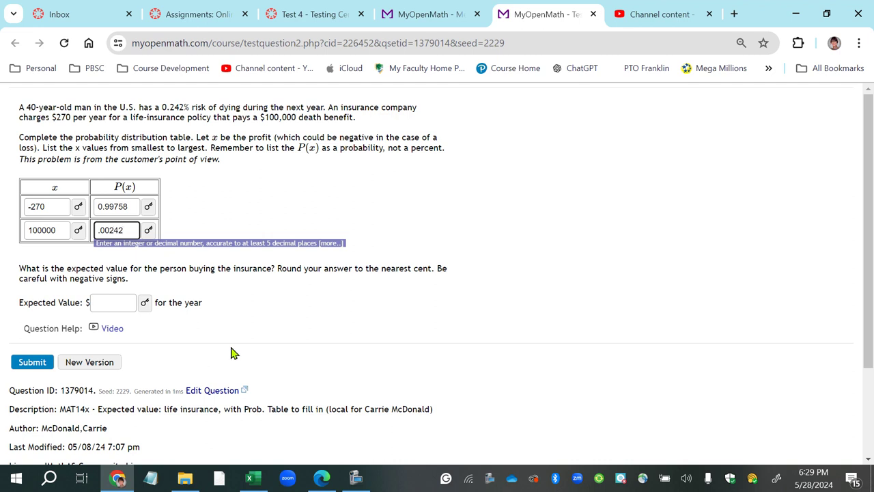
click(232, 353)
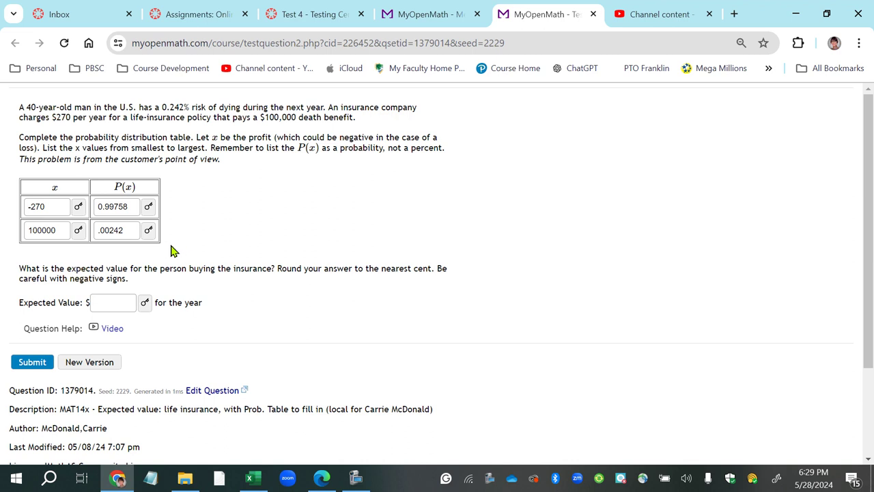
click(41, 367)
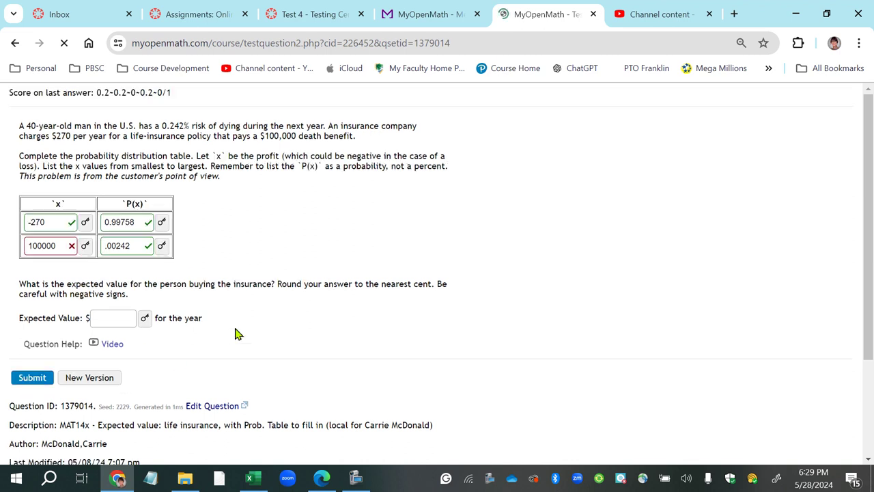
Switch to Excel and calculate the death benefit minus the yearly premium in cell A2 with =100000-270
click(59, 249)
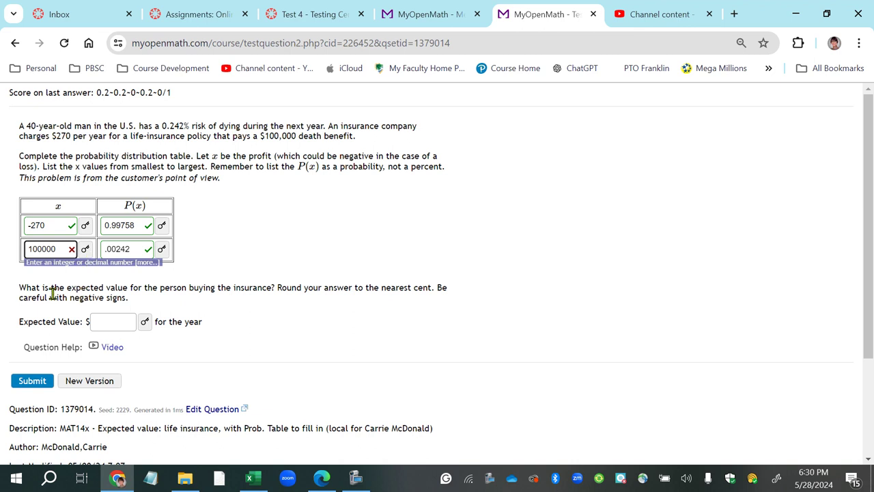
drag(53, 228, 26, 254)
click(61, 250)
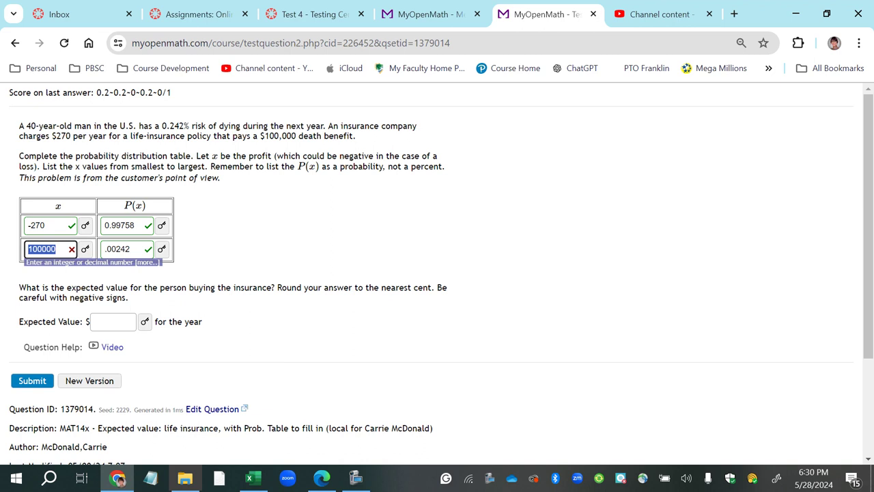
click(264, 482)
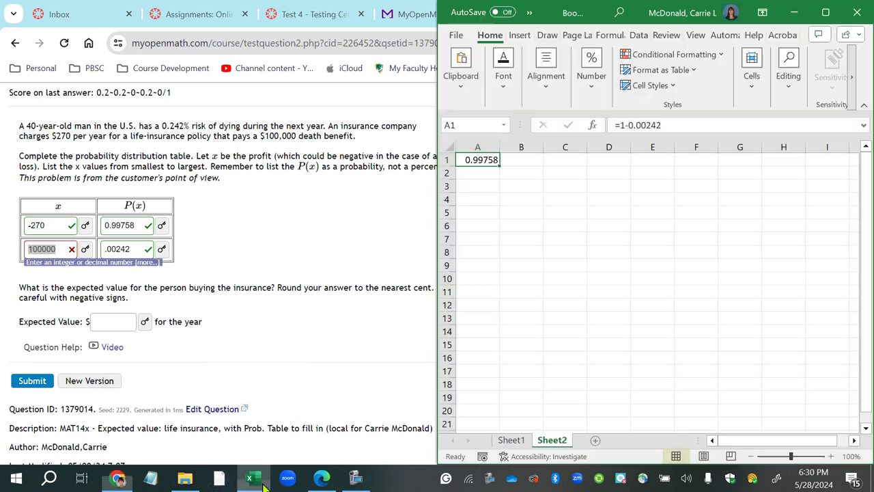
key(Return)
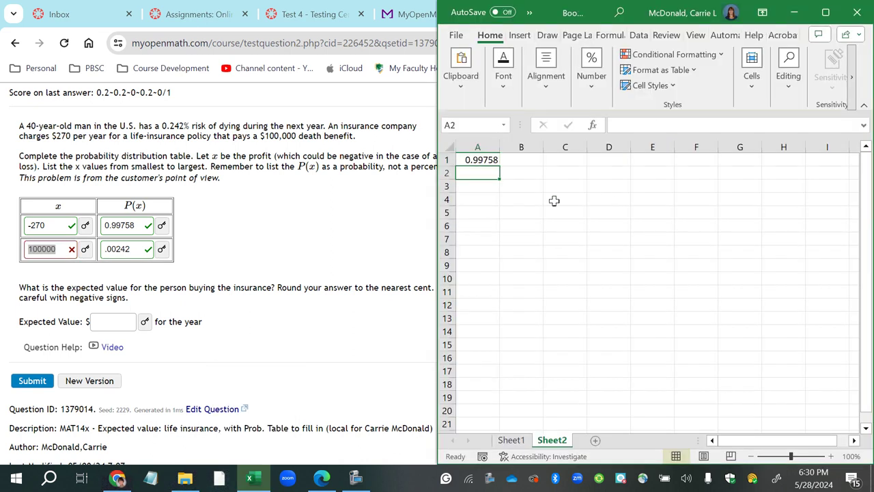
text(=100000)
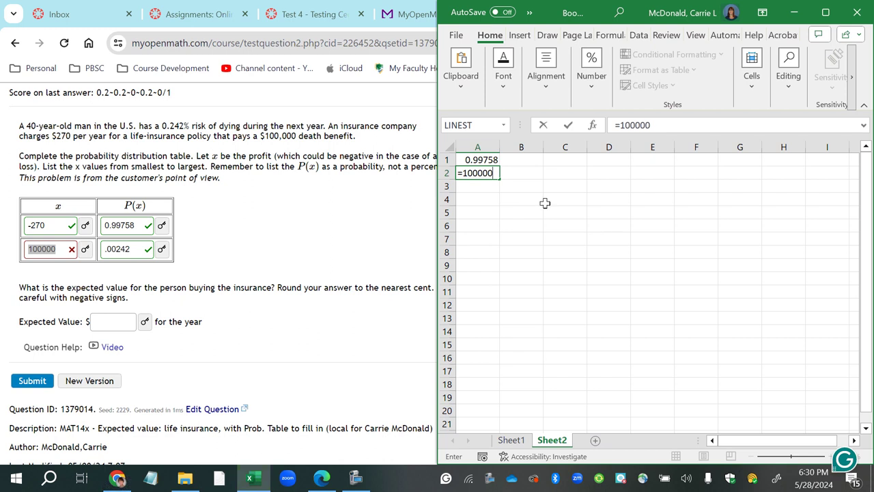
drag(479, 173, 496, 173)
click(689, 124)
text(-270)
key(Return)
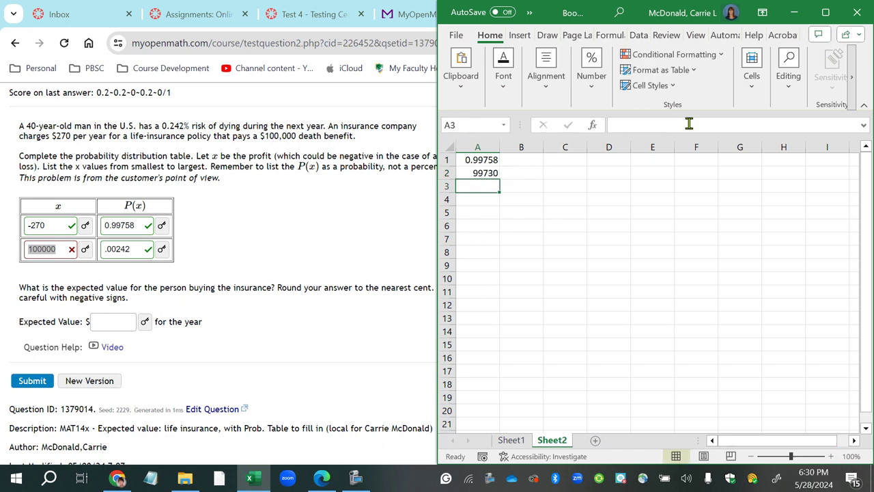
Copy the result in cell A2 over the second row's x value in the MyOpenMath table and submit the answers
click(489, 172)
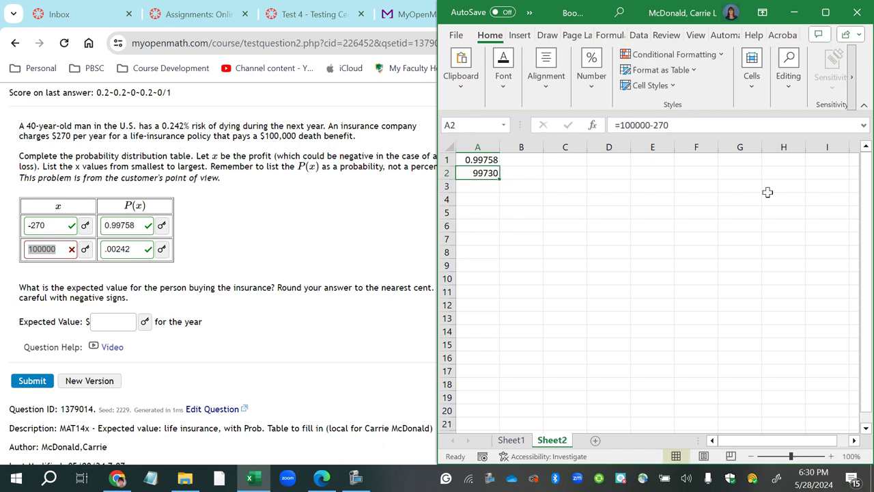
key(ctrl+c)
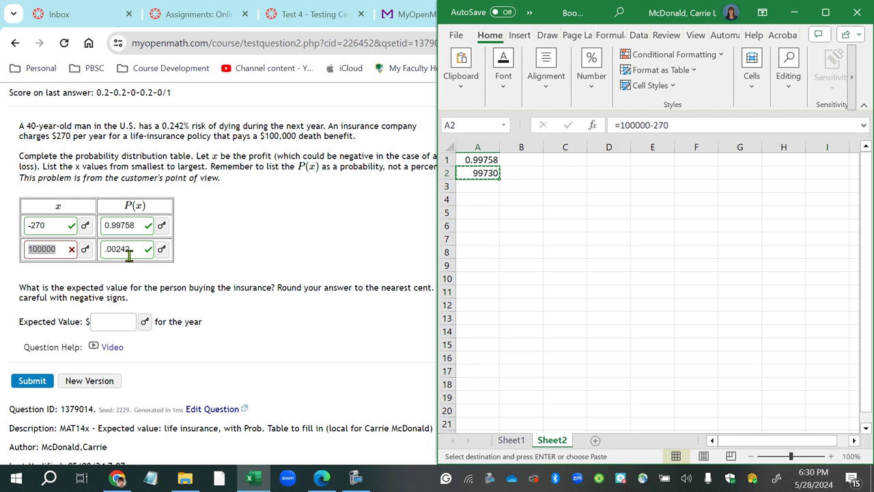
click(66, 251)
double_click(48, 249)
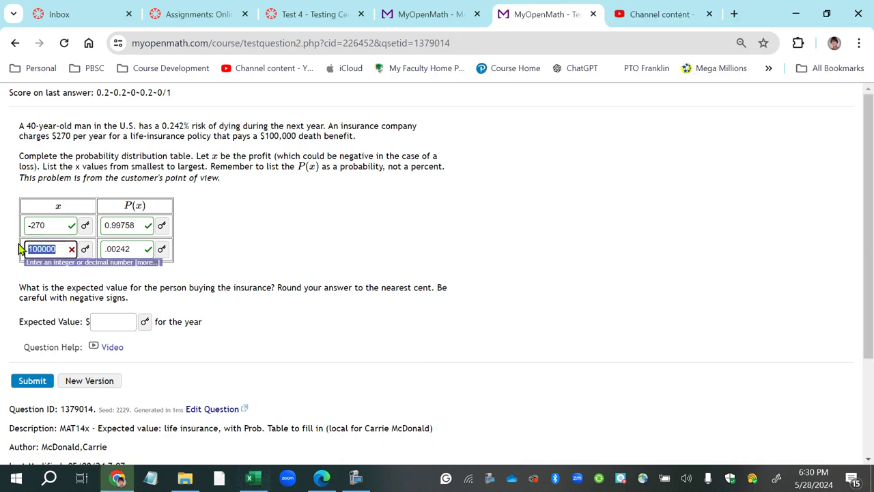
key(ctrl+v)
click(348, 231)
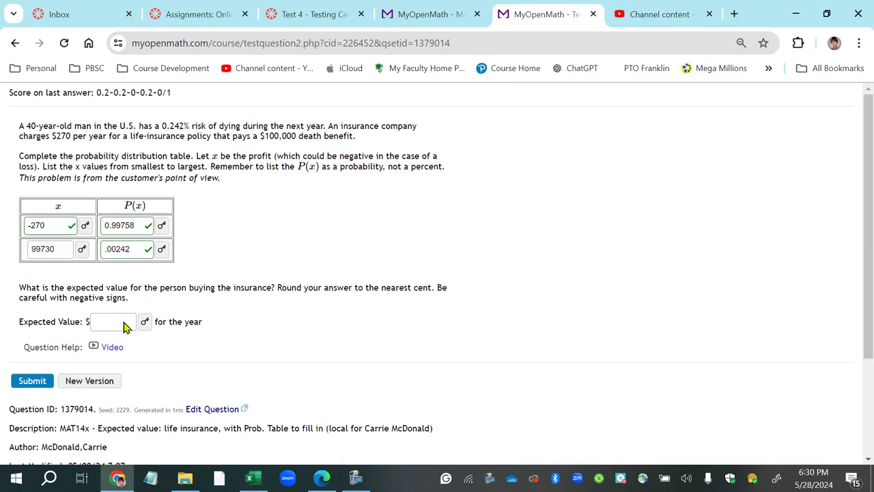
click(34, 382)
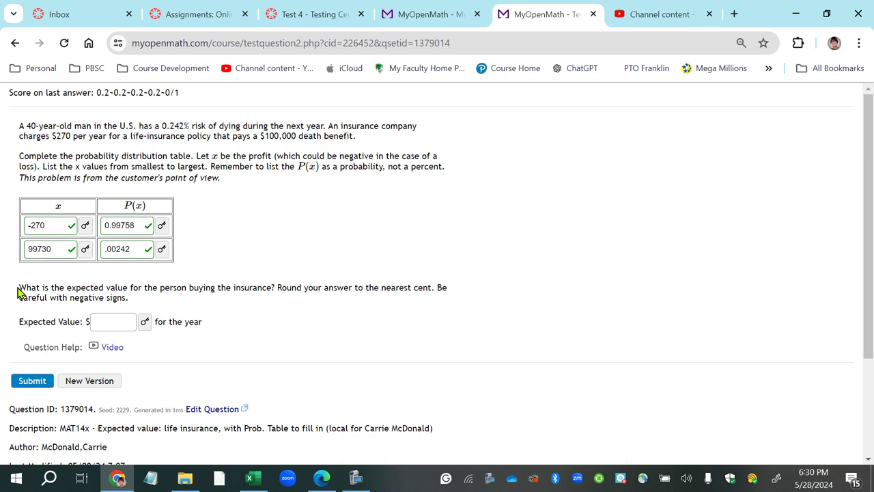
drag(18, 287, 274, 288)
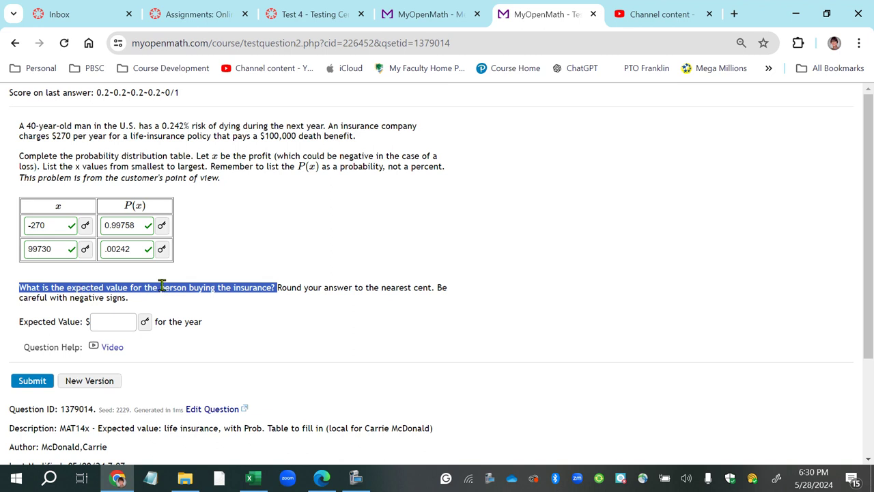
click(74, 287)
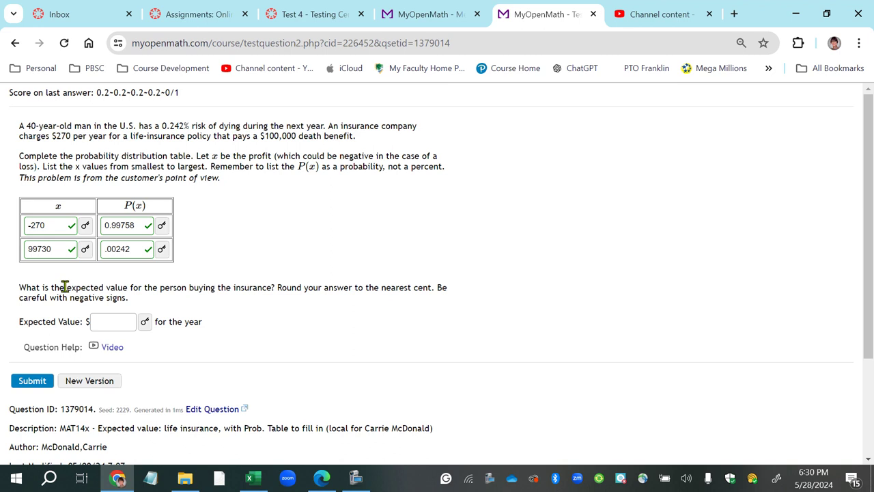
drag(65, 287, 127, 290)
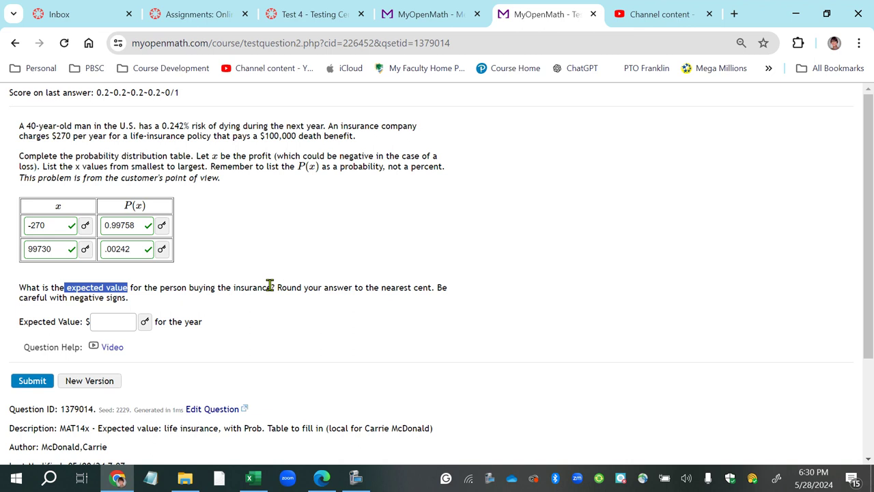
Switch to Excel, handwrite the expected value formula μ = E(x) = Σ x·P(x) in blue ink beside the data, and underline x·P(x)
click(251, 480)
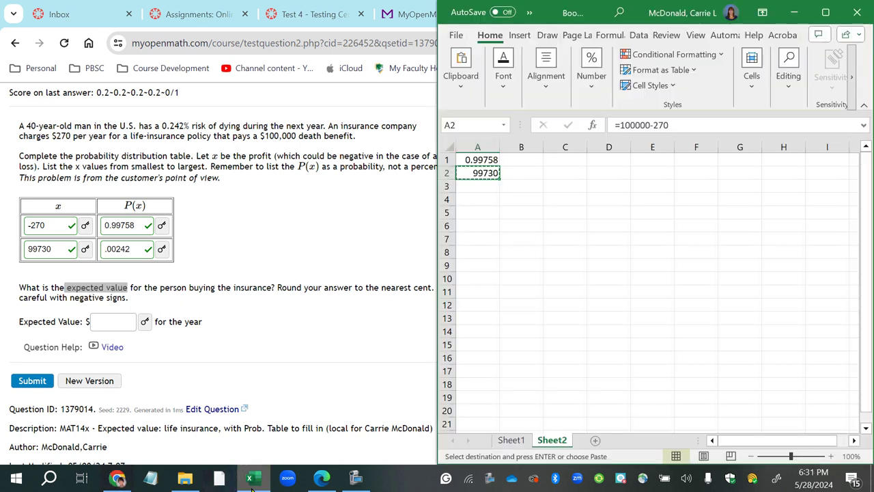
click(590, 265)
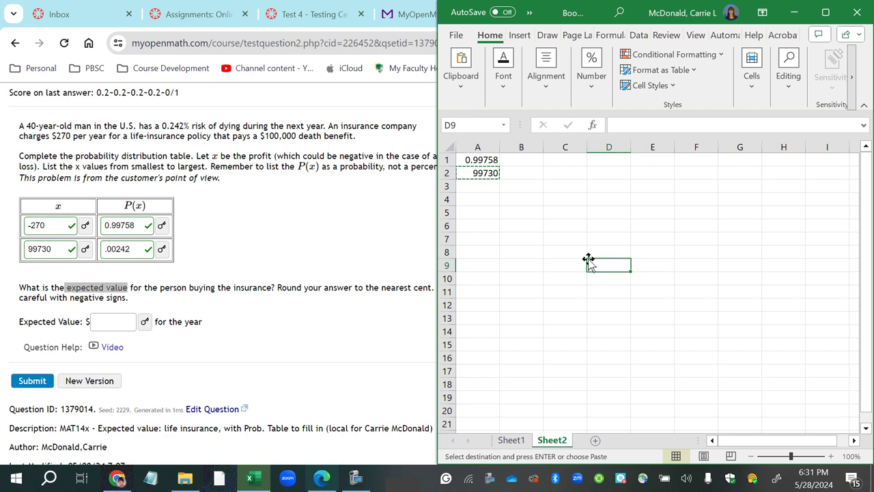
click(547, 35)
click(558, 67)
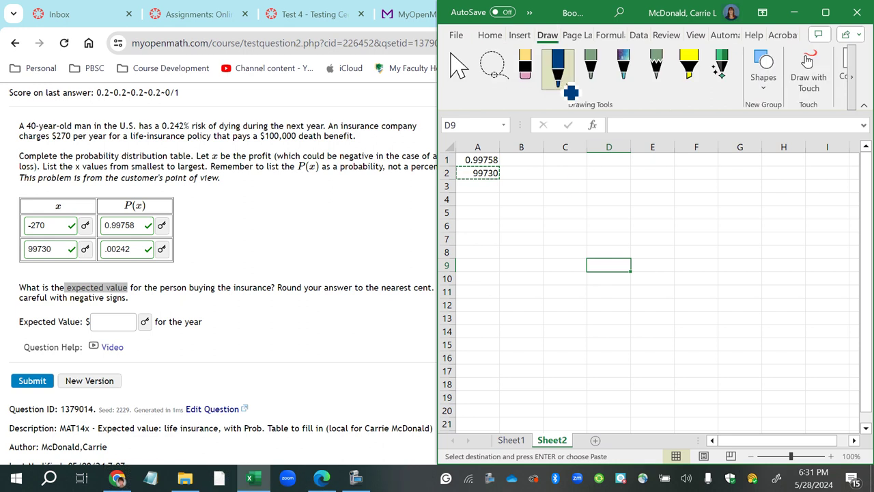
mouse_move(564, 198)
mouse_down()
mouse_move(572, 181)
mouse_move(582, 198)
mouse_move(597, 186)
mouse_move(642, 194)
mouse_up()
mouse_move(643, 183)
mouse_down()
mouse_move(635, 195)
mouse_move(645, 197)
mouse_move(700, 176)
mouse_move(699, 204)
mouse_move(699, 170)
mouse_move(723, 198)
mouse_move(709, 202)
mouse_move(742, 191)
mouse_move(777, 204)
mouse_up()
click(730, 191)
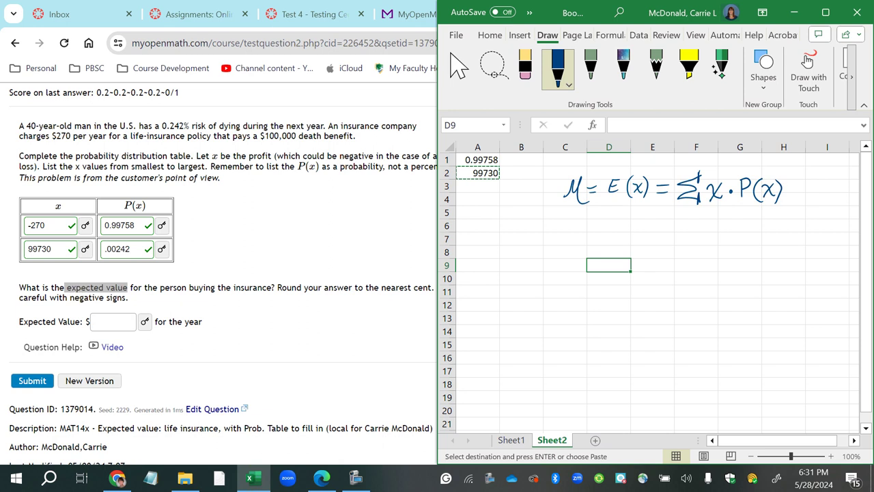
drag(712, 208, 778, 200)
Clear the earlier calculations from cells A1 and A2
drag(479, 160, 474, 173)
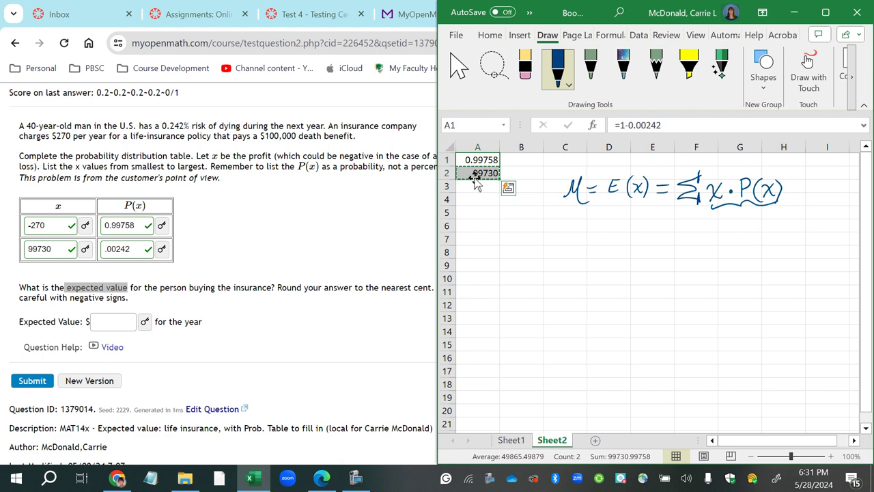
key(BackSpace)
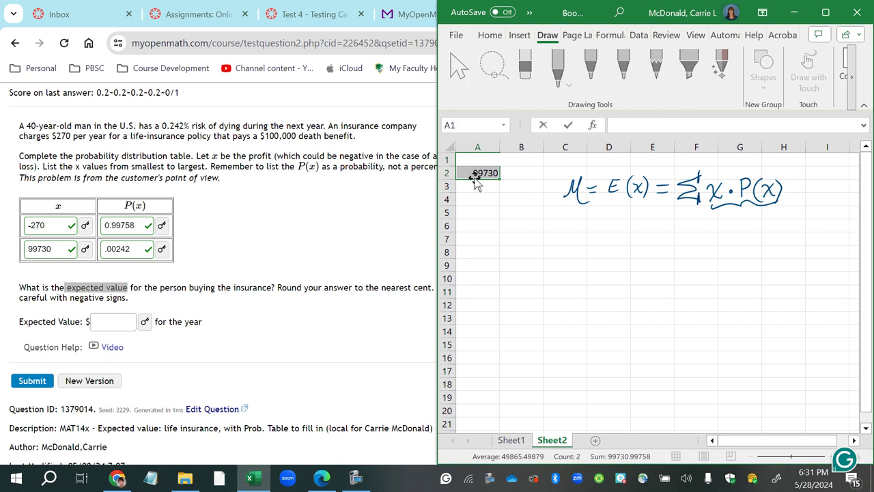
click(476, 177)
key(BackSpace)
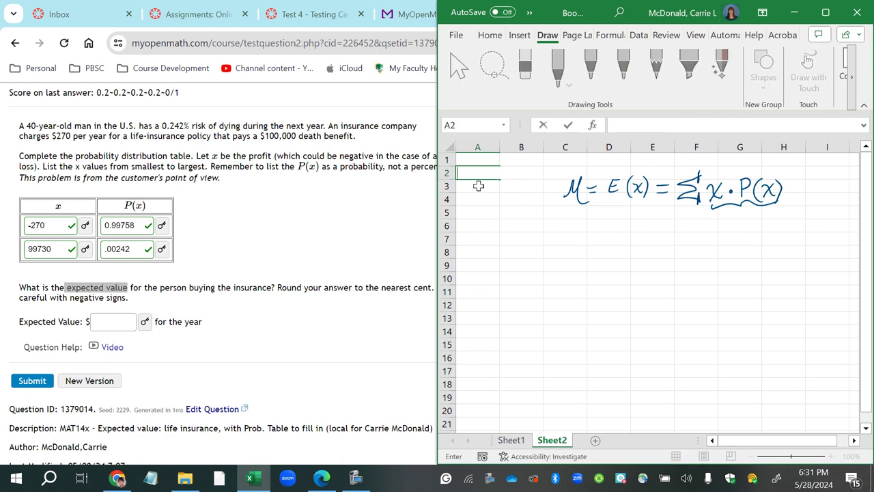
click(529, 233)
text(x)
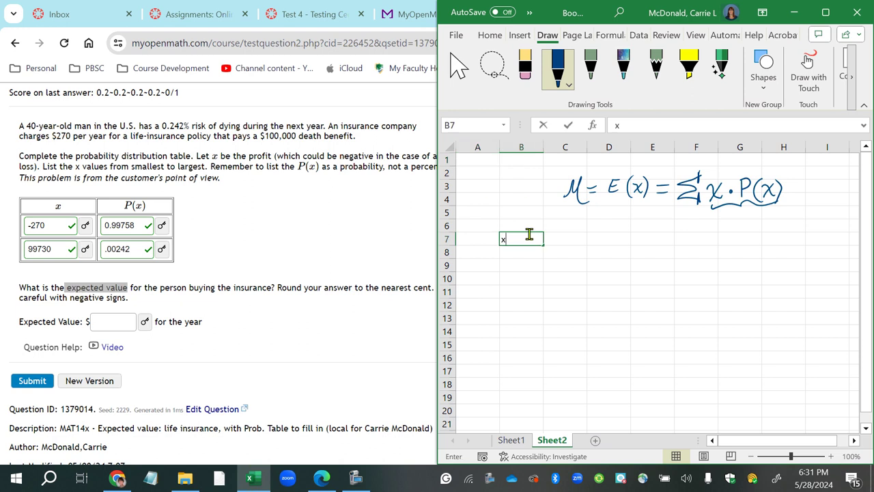
key(Tab)
key(BackSpace)
click(505, 239)
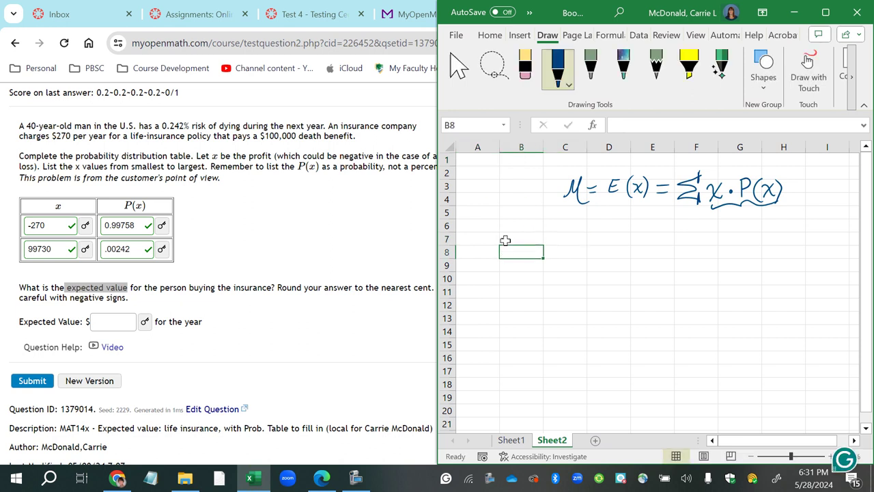
key(BackSpace)
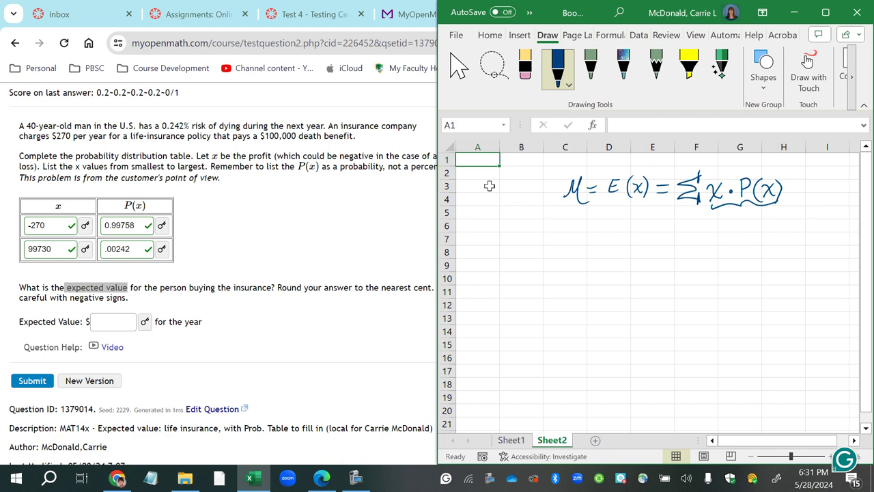
Enter the headers x and P(x) in cells A1 and B1, and the first x value, -270, in A2
text(x)
key(Tab)
text(P(x)
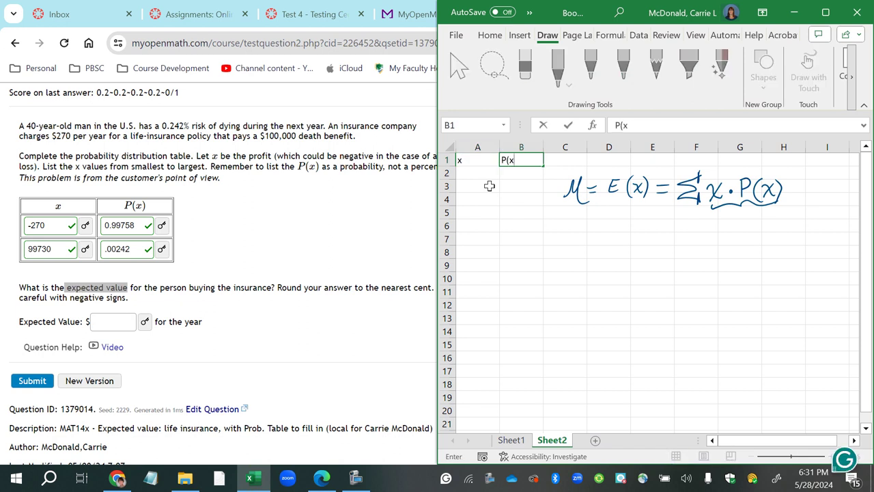
text())
key(Return)
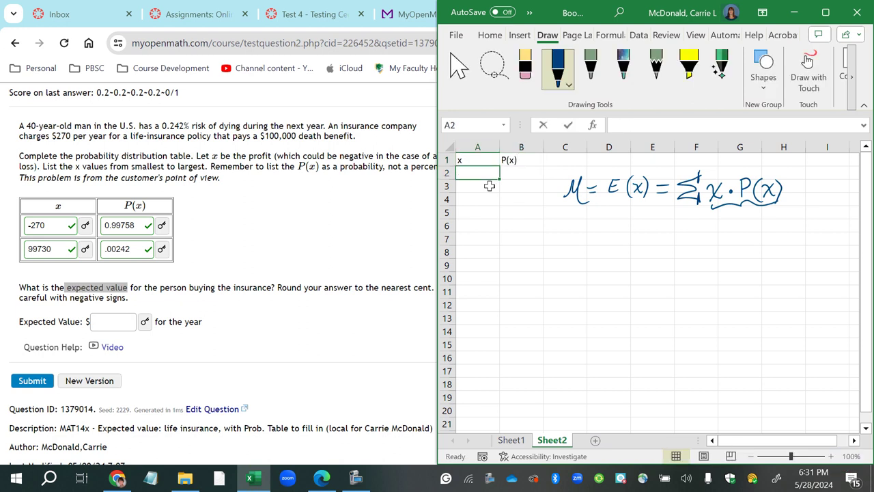
text(-270)
key(Return)
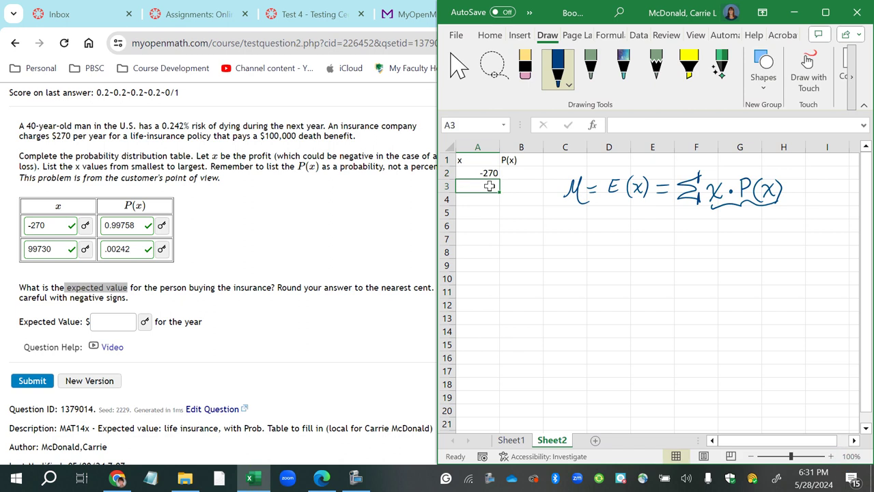
Enter the second x value, 99730, in cell A3
text(99)
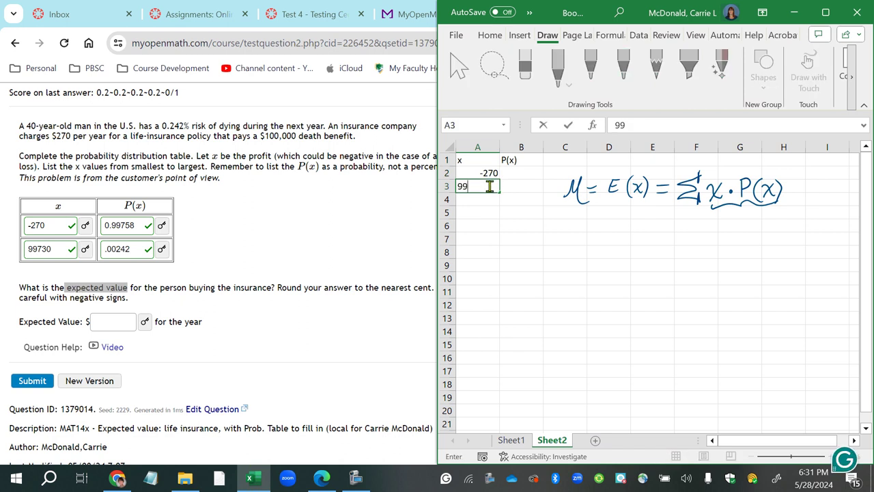
text(730)
click(529, 173)
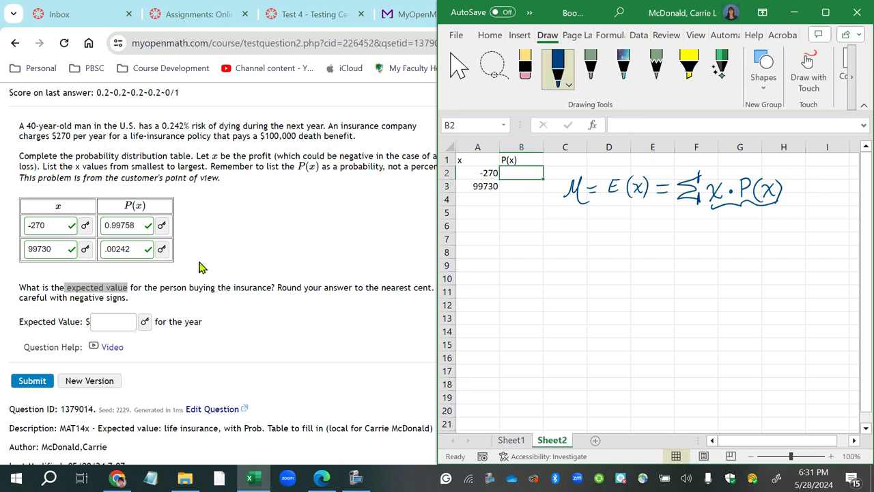
Copy the first-row probability 0.99758 from the MyOpenMath table into cell B2 of the Excel sheet
click(137, 225)
drag(135, 227, 90, 246)
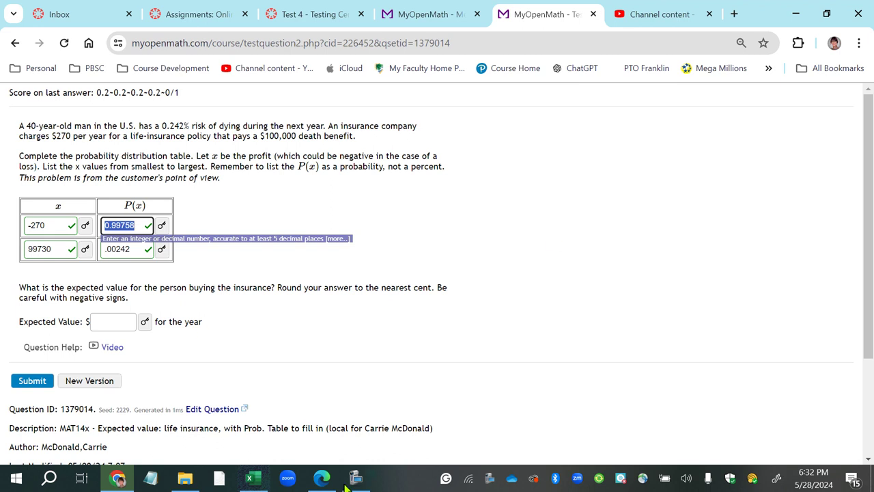
click(250, 478)
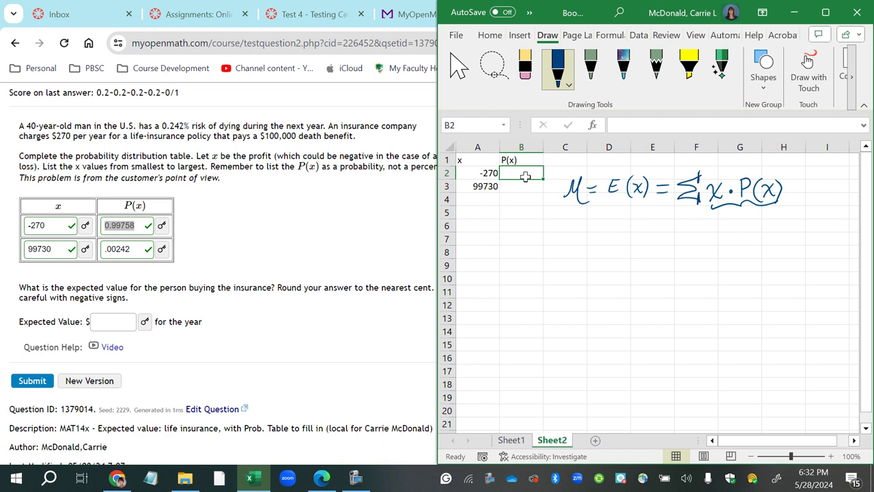
key(ctrl+v)
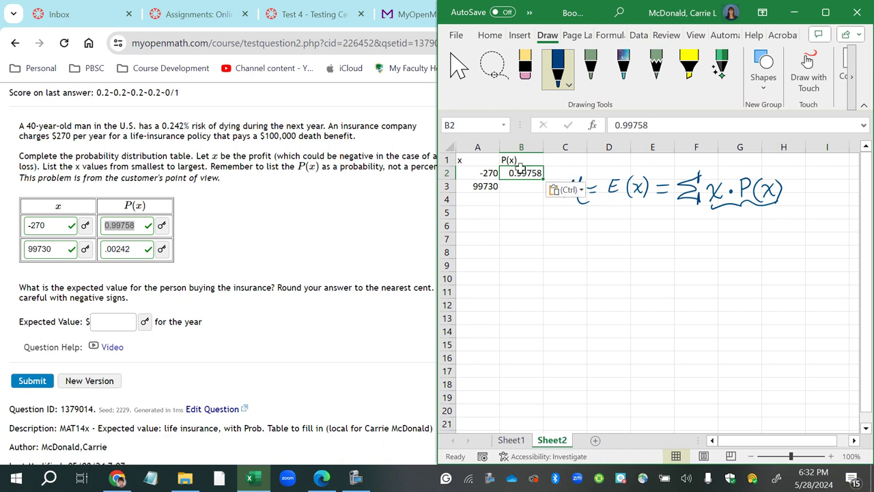
Copy the second-row probability .00242 from the MyOpenMath table into cell B3 of the Excel sheet
click(519, 186)
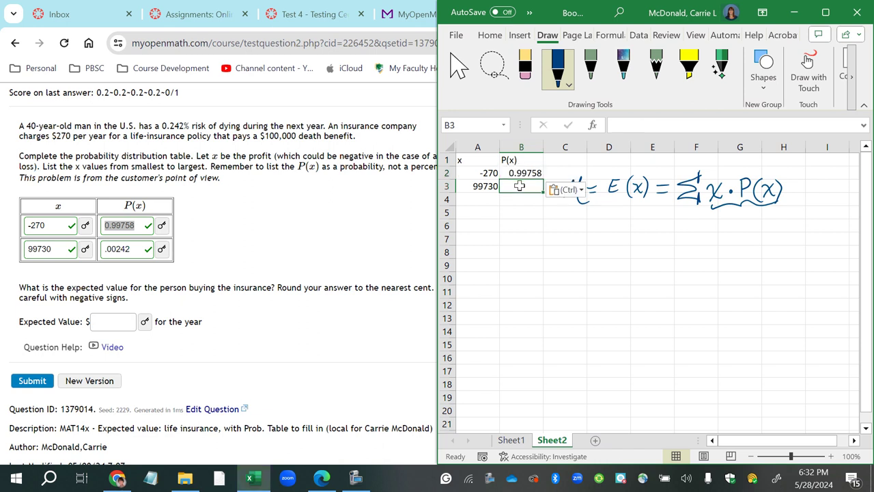
click(125, 251)
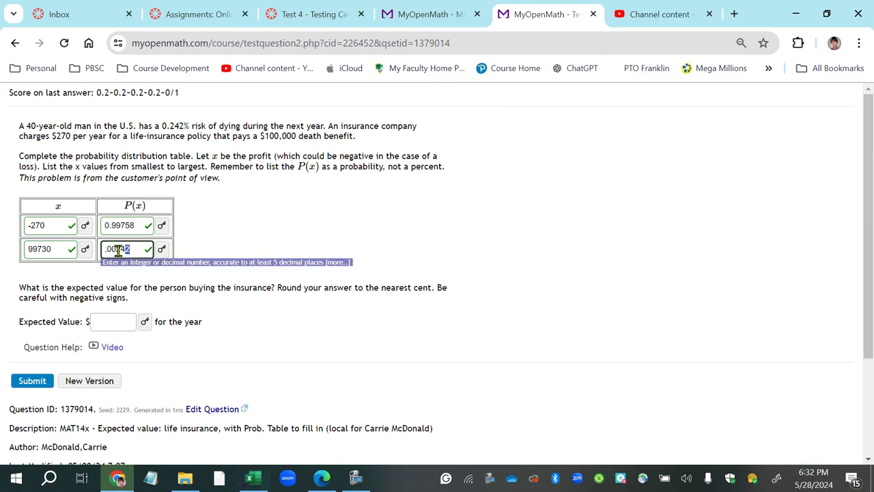
drag(125, 251, 107, 250)
click(250, 477)
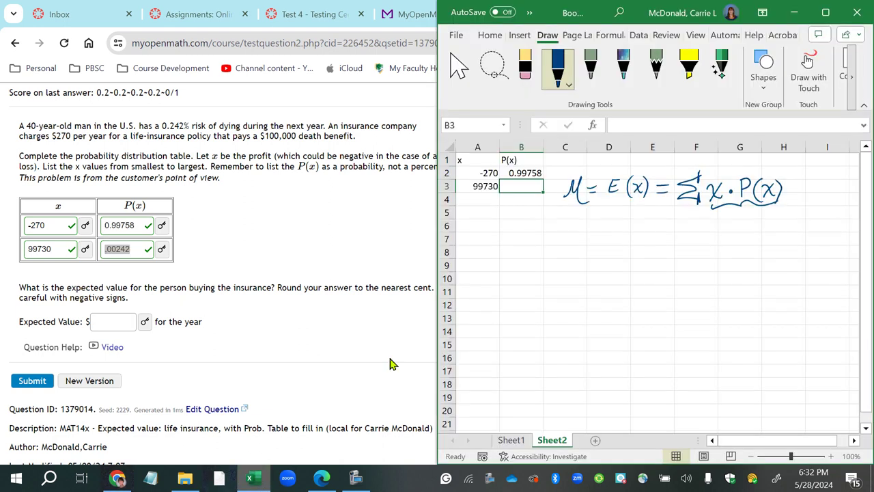
text(0.00242)
click(519, 250)
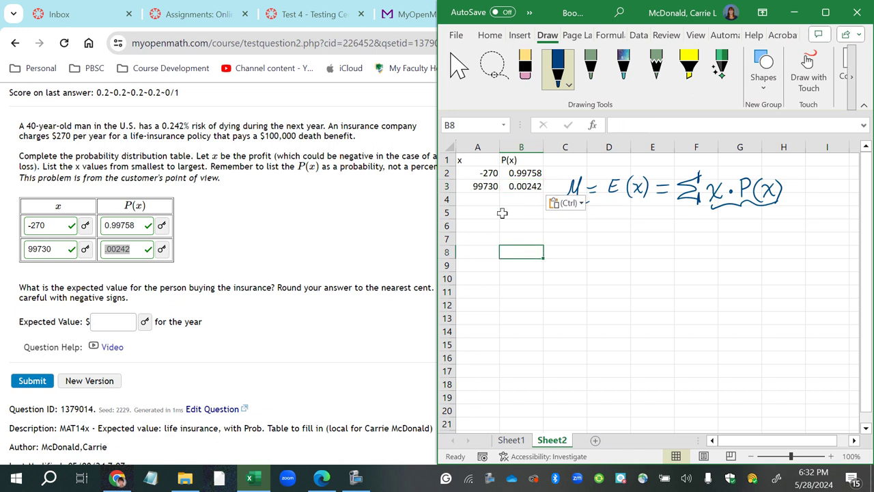
click(489, 202)
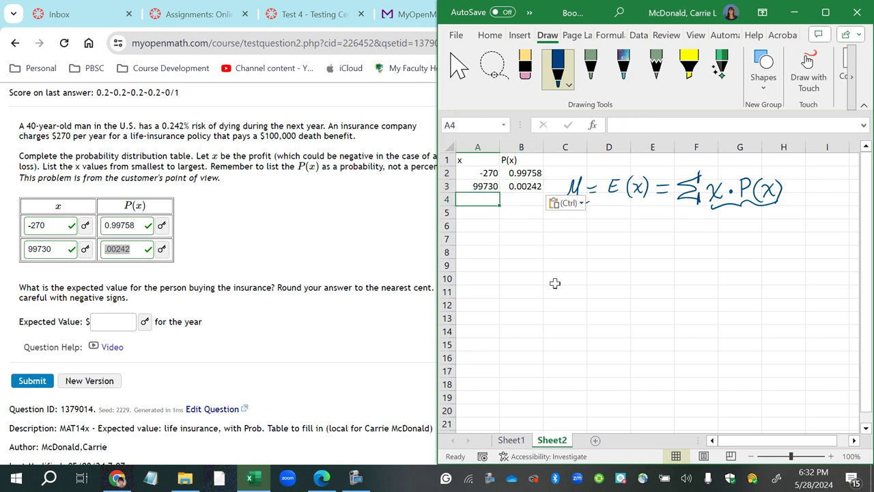
text(=)
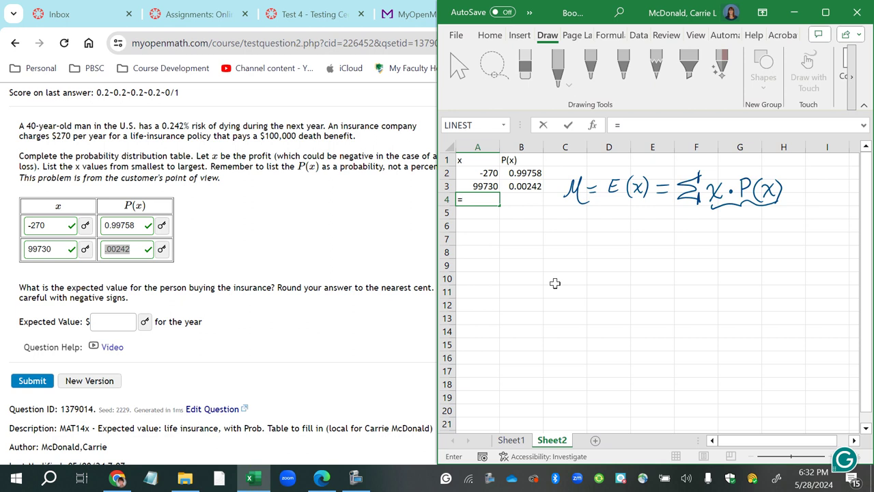
key(Escape)
click(580, 193)
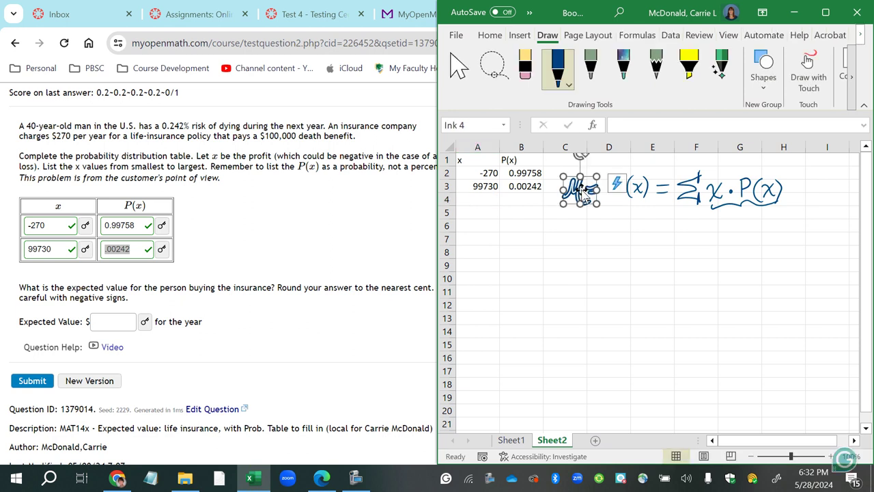
click(659, 195)
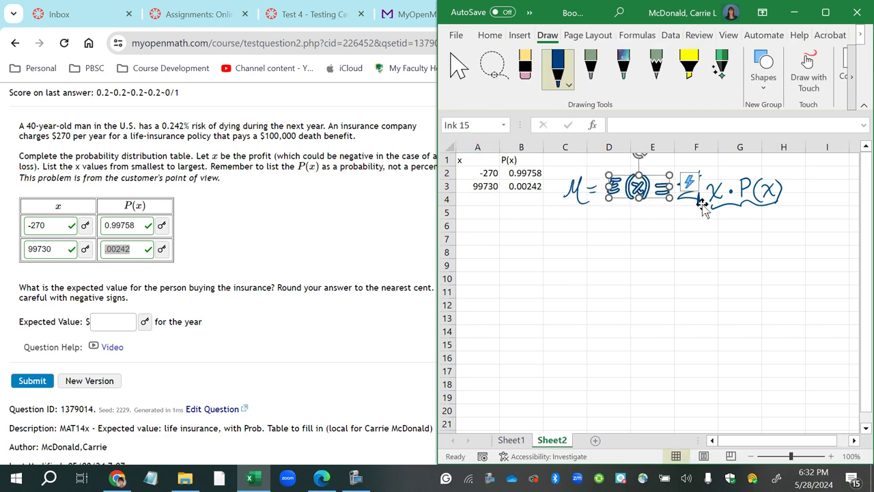
click(702, 205)
click(564, 168)
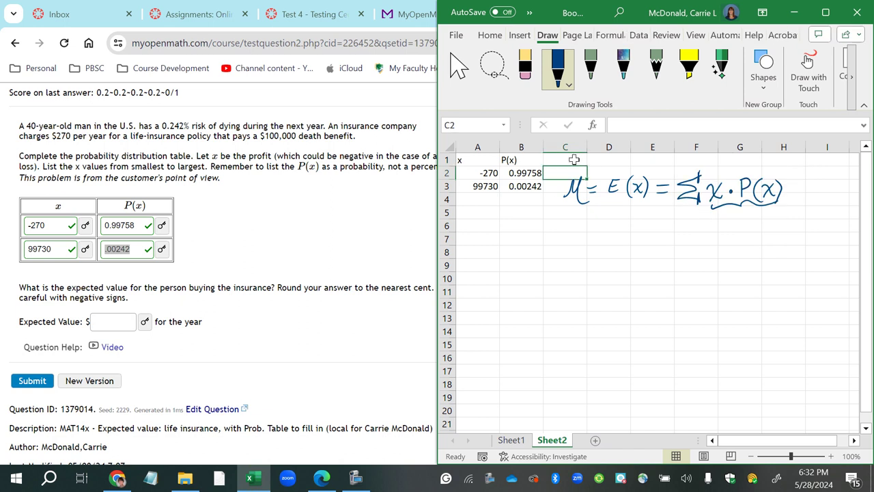
Enter the header x*P(x) in cell C1
click(566, 162)
text(x*O()
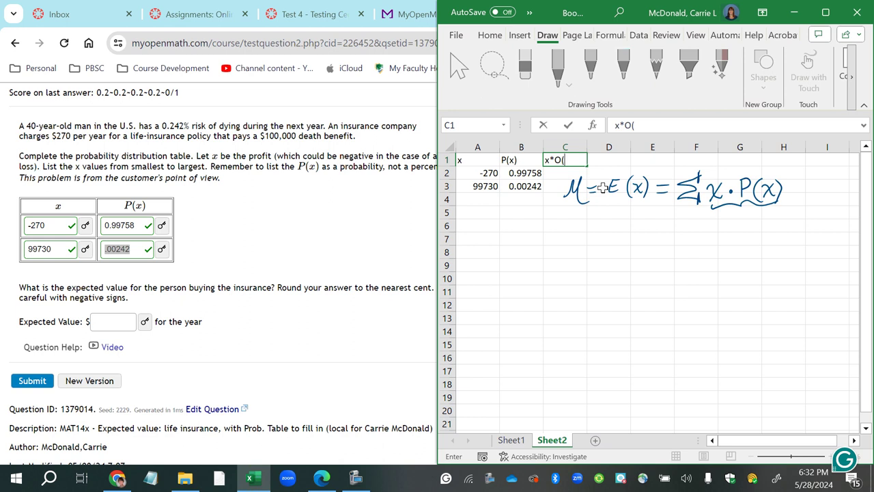
key(BackSpace)
key(BackSpace)
text(P)
text(()
key(BackSpace)
text((x))
key(Return)
Enter the formula =A2*B2 in cell C2 to multiply the first x value by its probability
text(=)
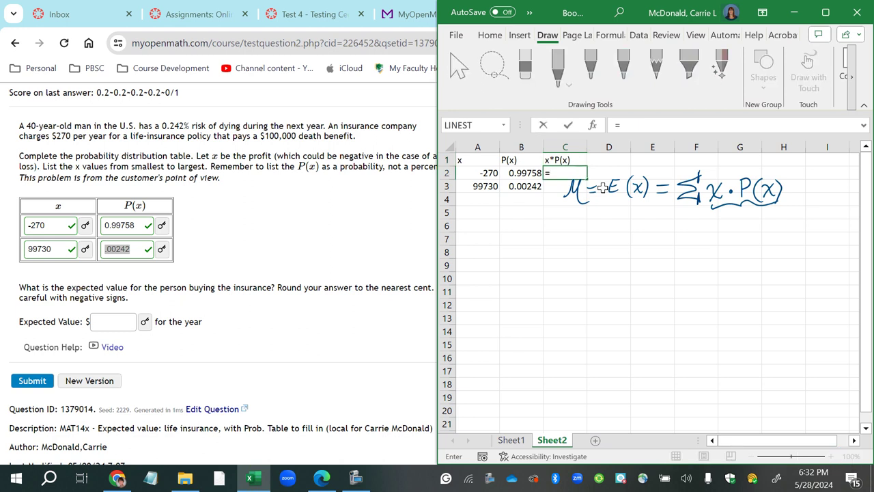
click(489, 174)
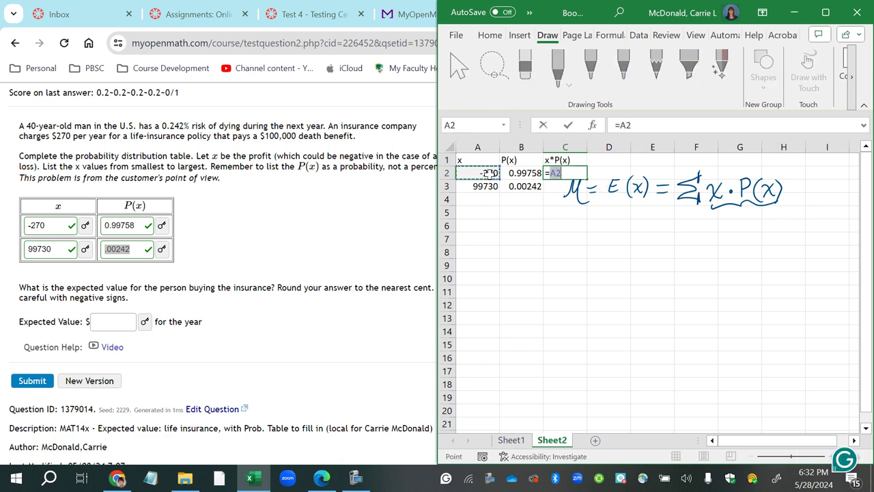
text(*)
click(528, 175)
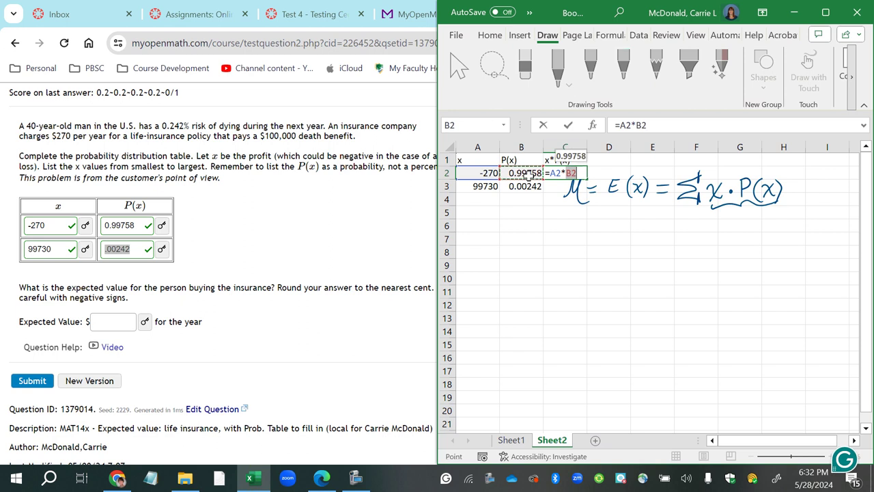
key(Return)
Move the handwritten μ= clear of column C, below E(x), and fill the product formula from C2 down to C3
click(566, 178)
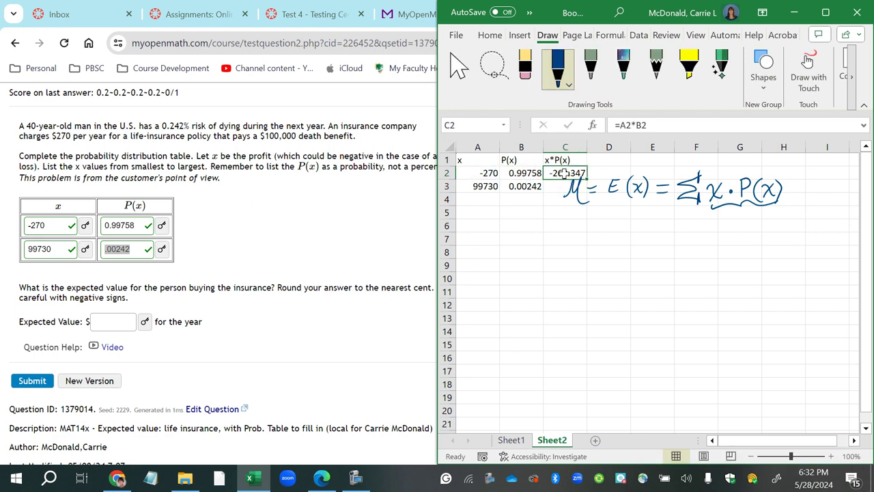
mouse_move(566, 177)
mouse_down()
mouse_move(585, 176)
mouse_move(603, 222)
mouse_up()
click(579, 177)
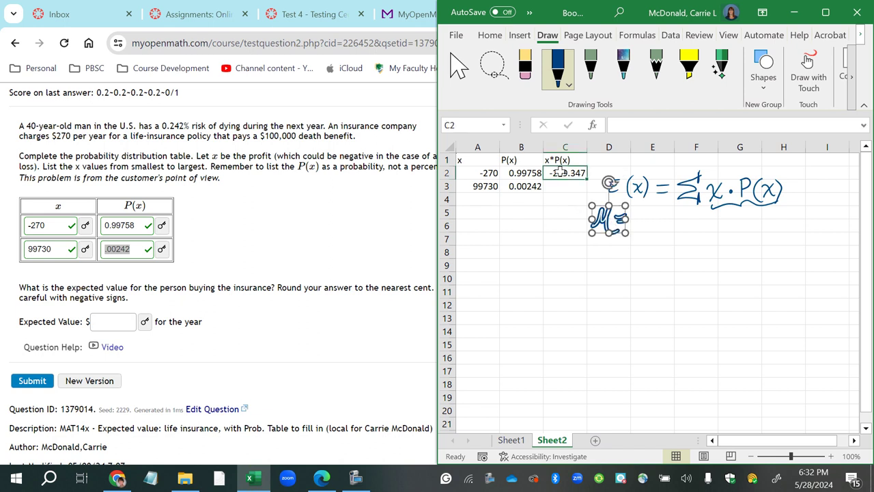
drag(581, 180, 585, 192)
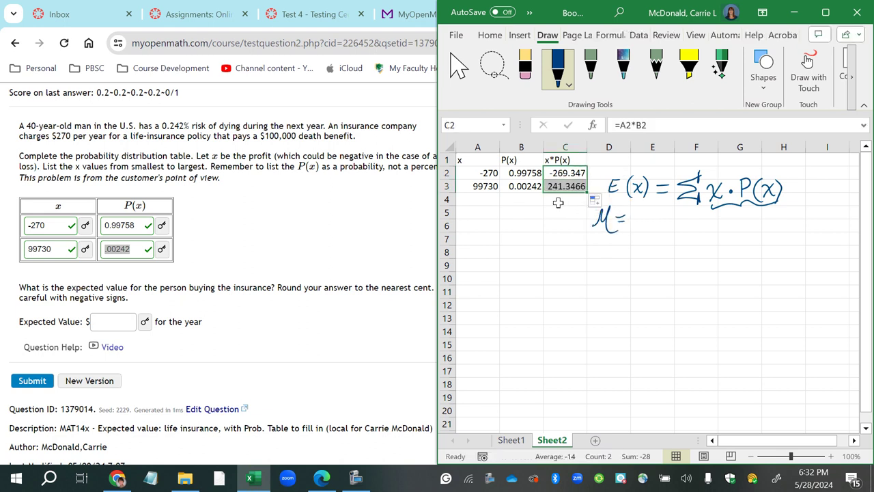
Add up the products in cell C4 with the formula =SUM(C2:C3)
click(558, 202)
text(=sum()
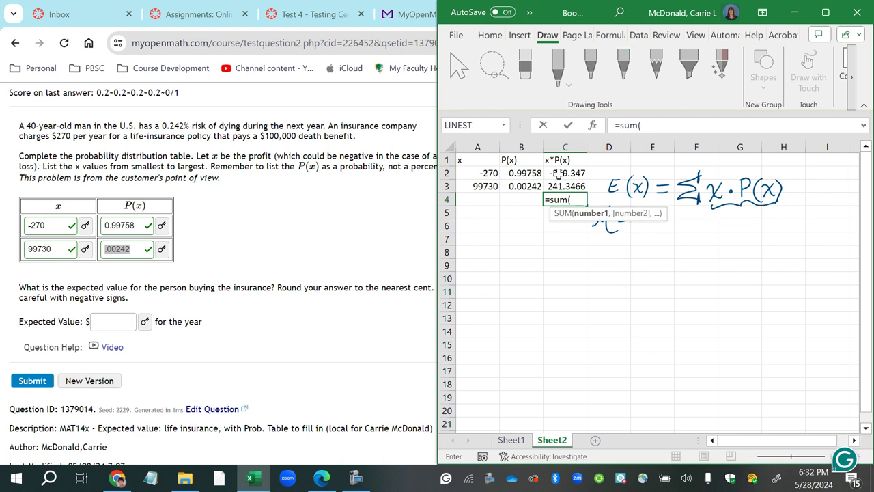
drag(558, 173, 559, 185)
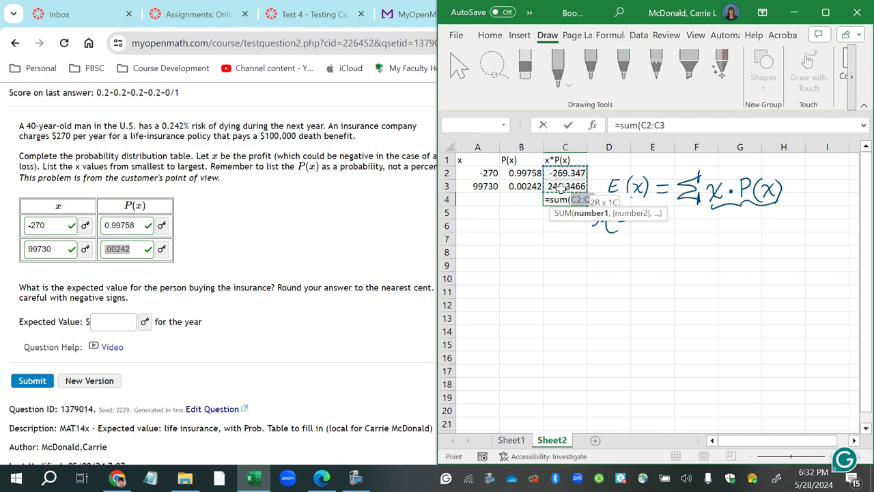
key(Return)
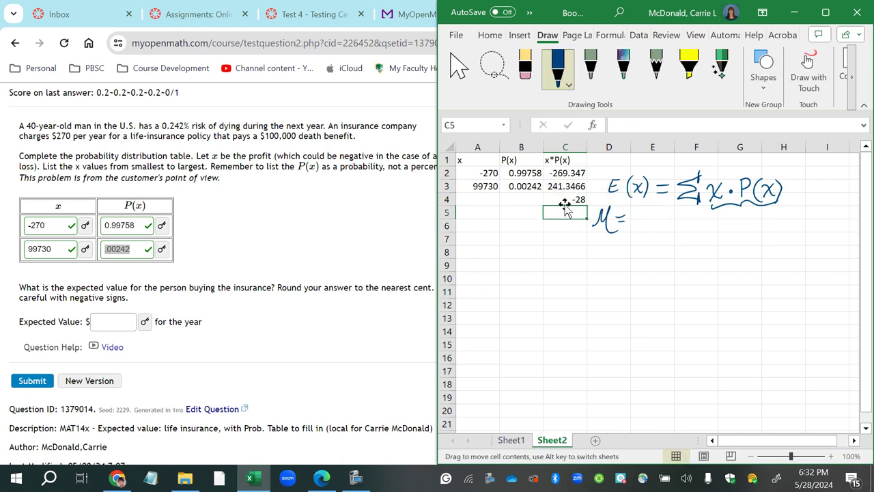
click(562, 200)
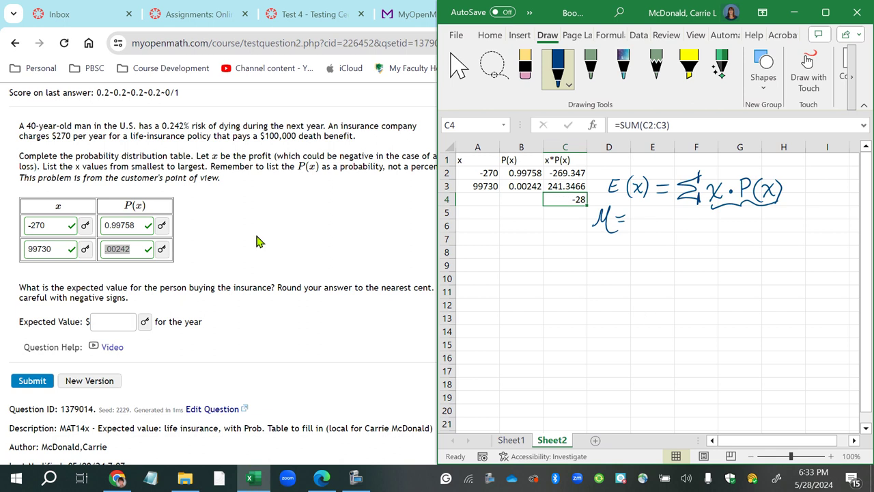
Enter -28 as the Expected Value in the MyOpenMath question and submit the answer
click(109, 323)
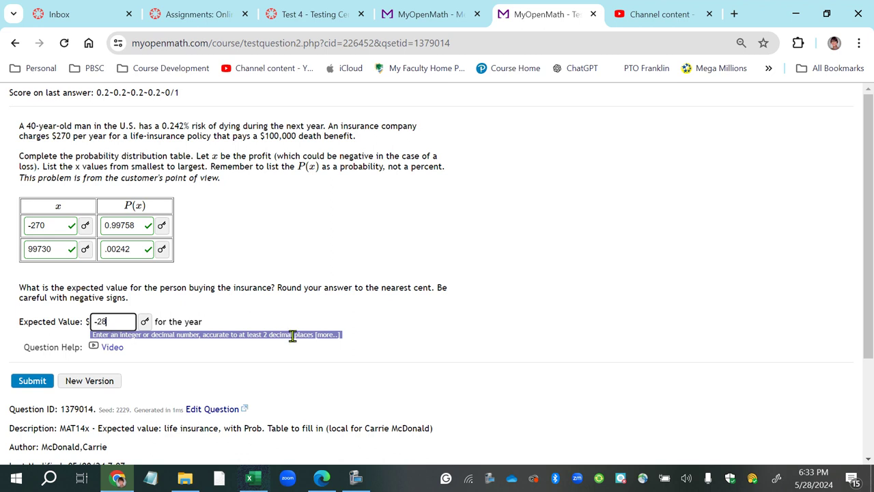
click(217, 307)
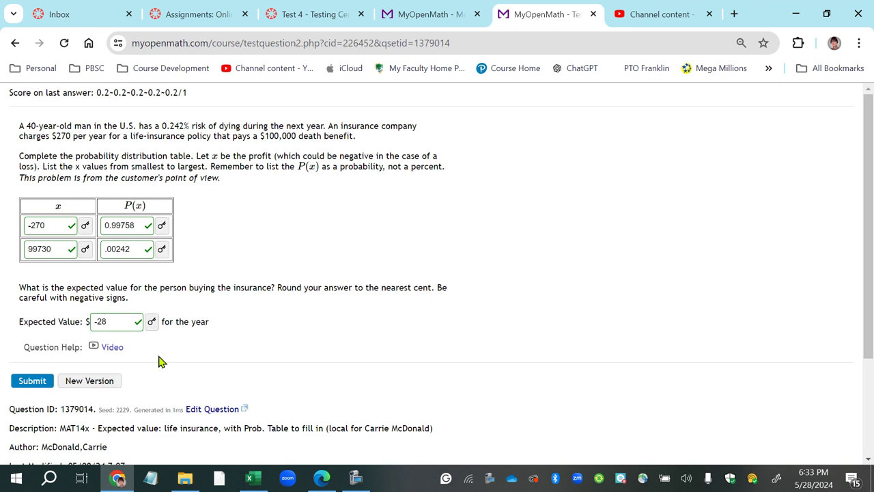
double_click(97, 323)
click(308, 288)
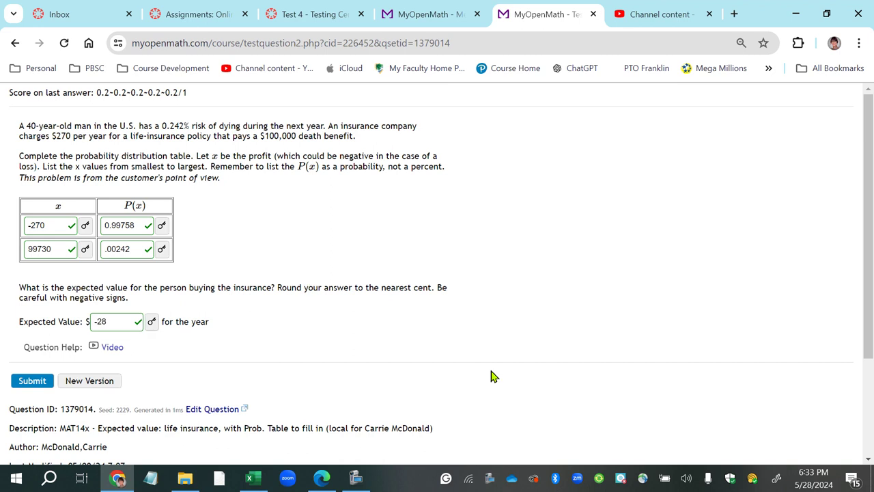